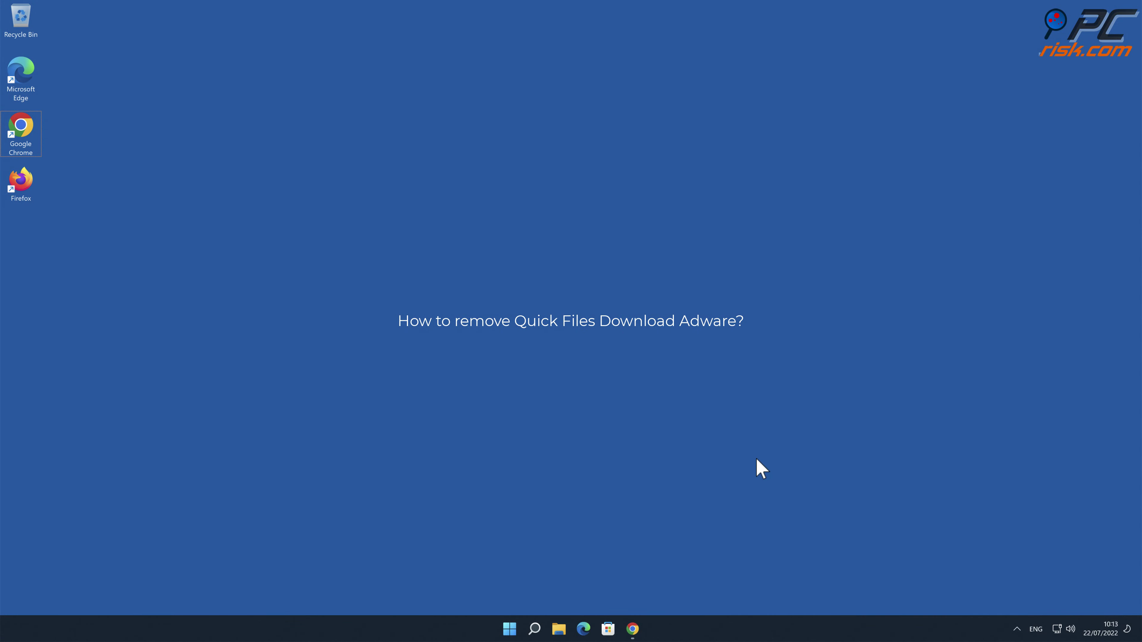
Install the Quick Files Download extension in Chrome from its Web Store page
click(633, 629)
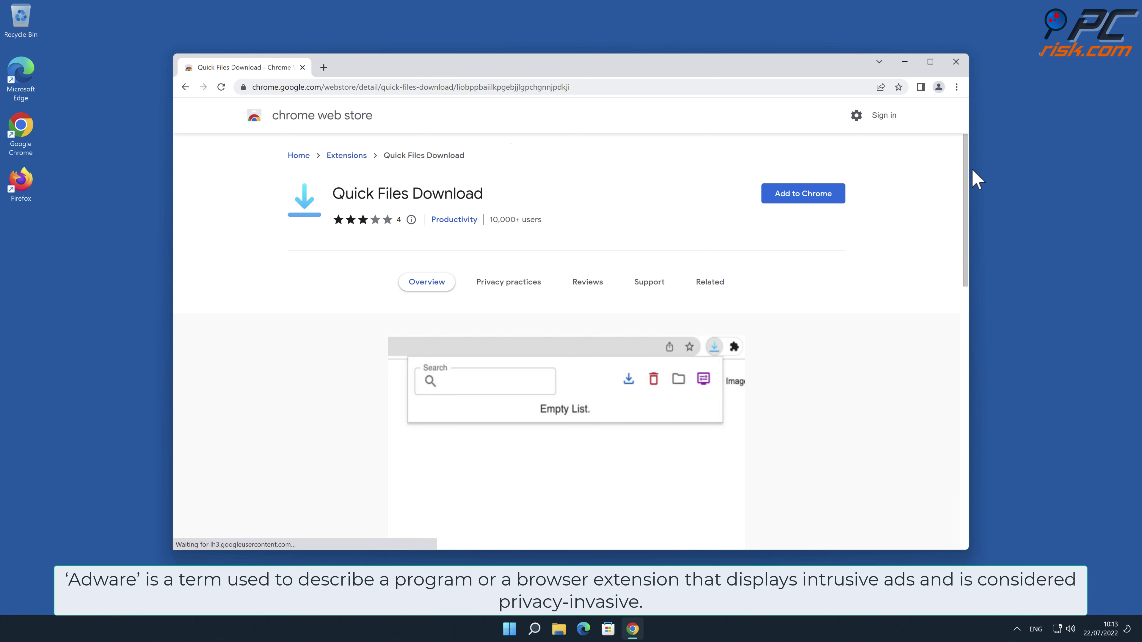
drag(966, 167, 964, 336)
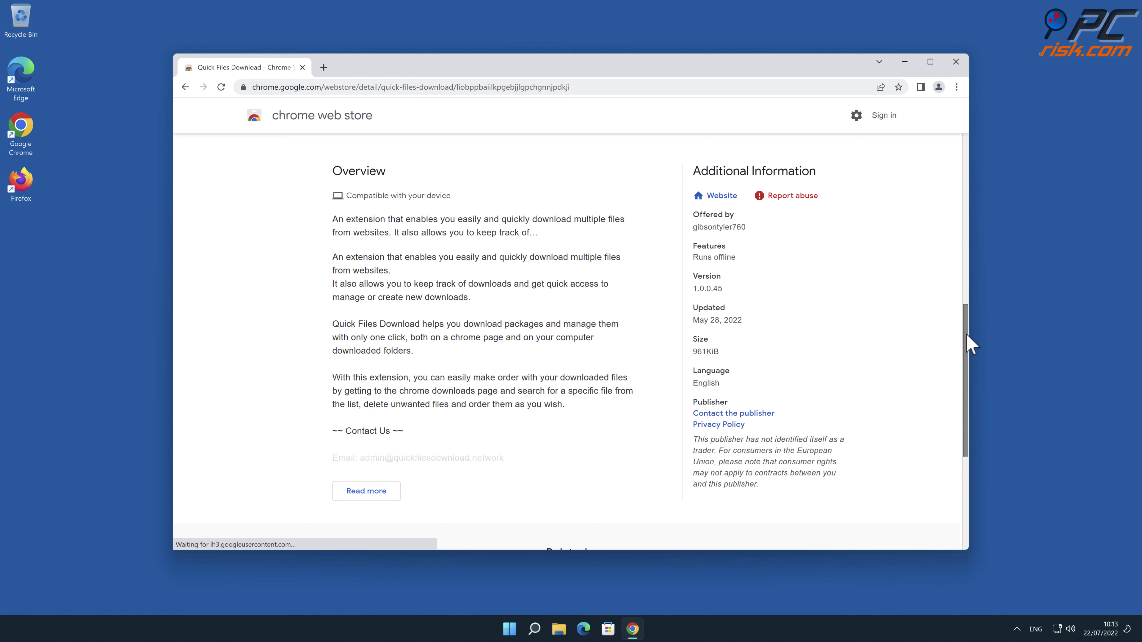
drag(966, 335, 966, 157)
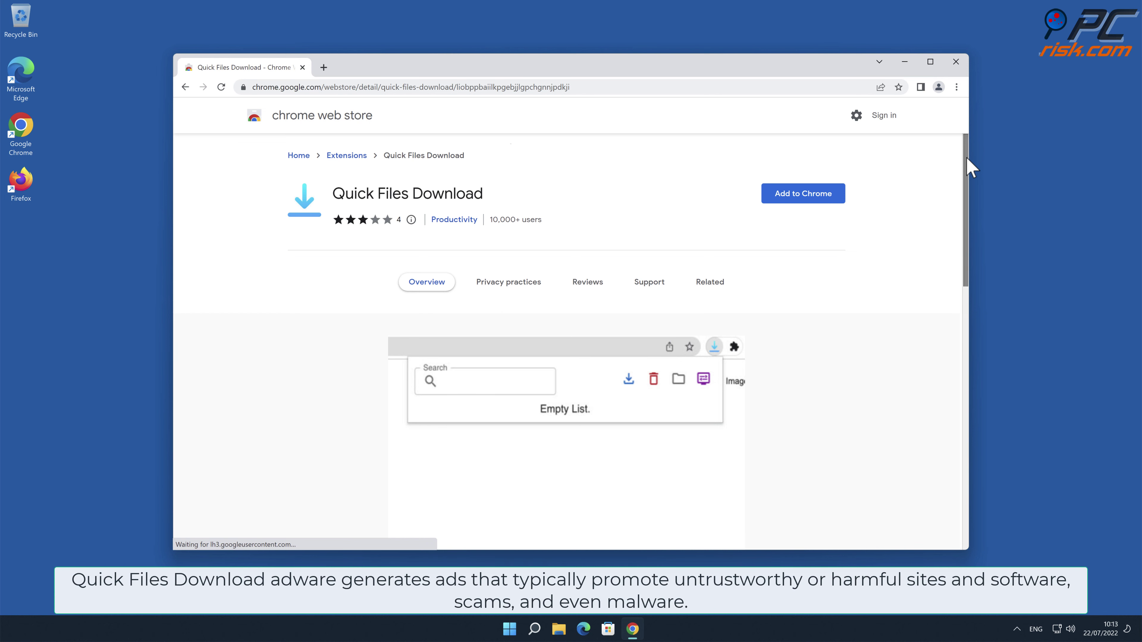
click(838, 199)
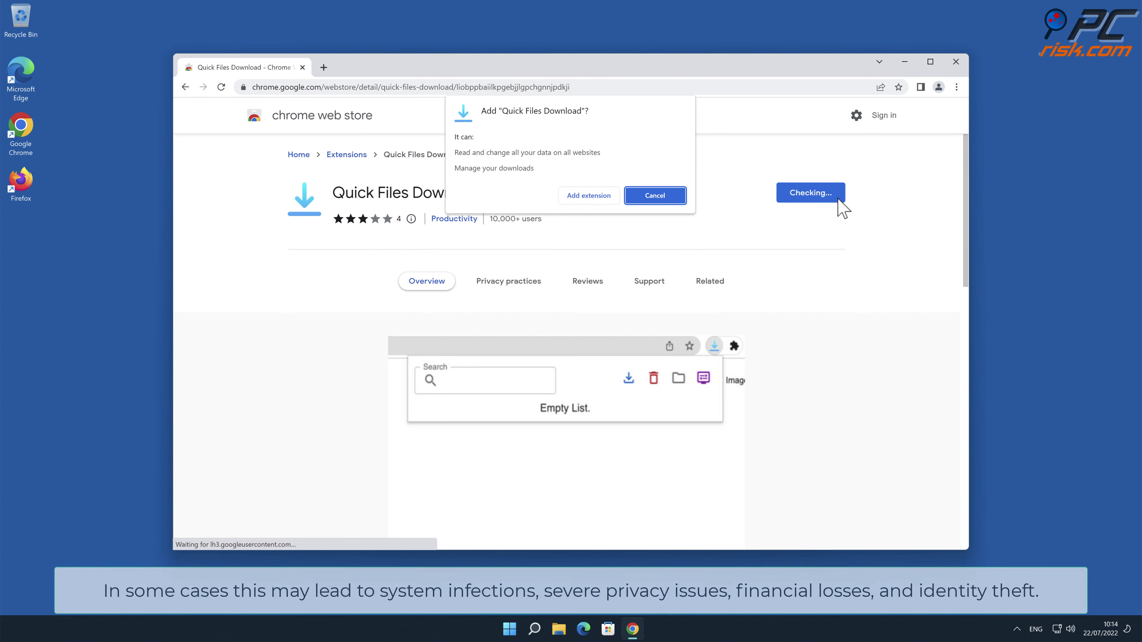
click(607, 199)
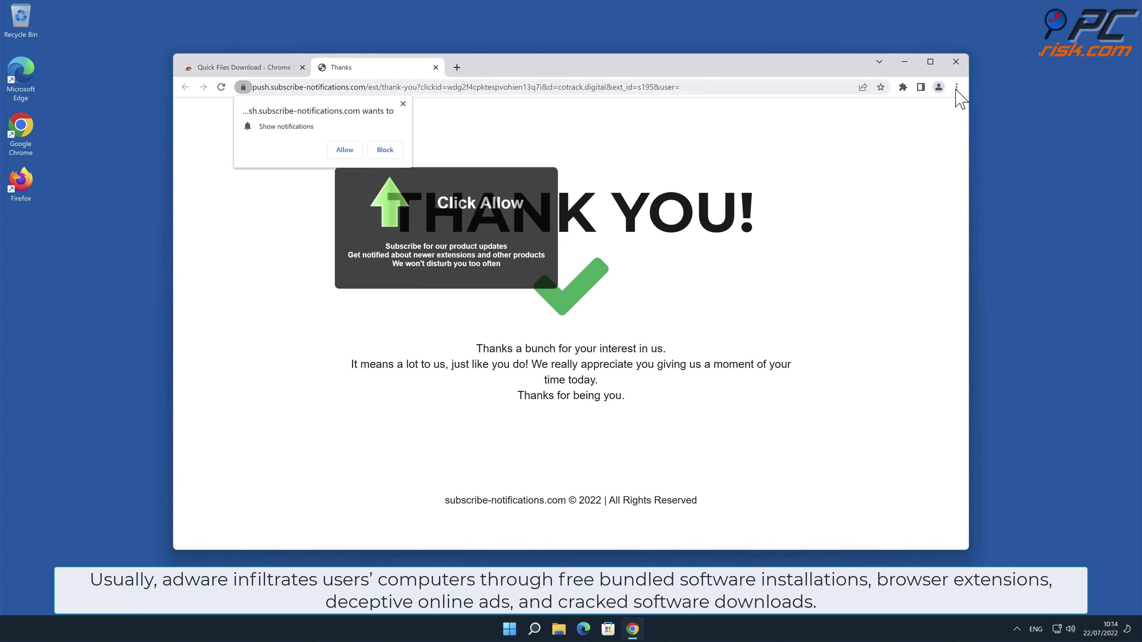
View Quick Files Download on Chrome's Extensions page, then close Chrome
click(957, 87)
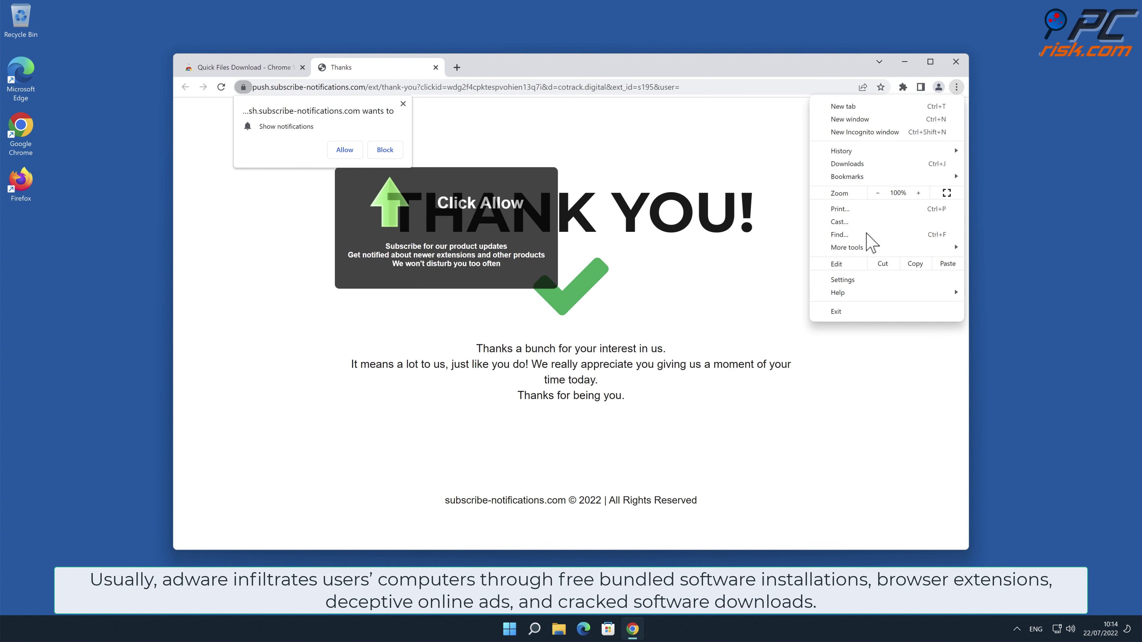
mouse_move(862, 258)
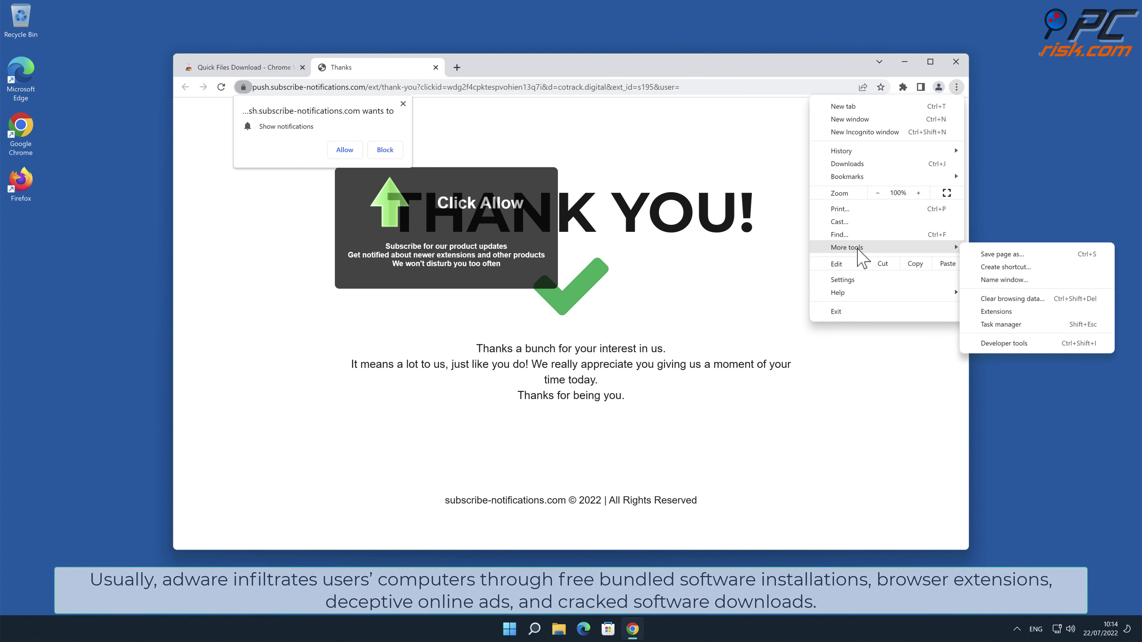
click(997, 313)
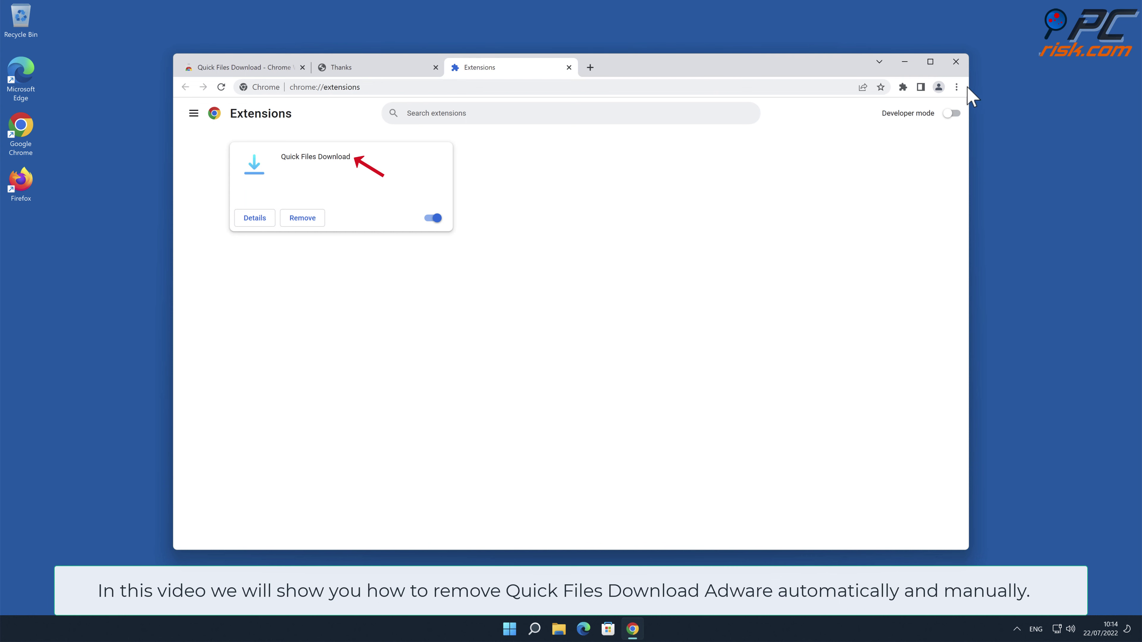
click(955, 63)
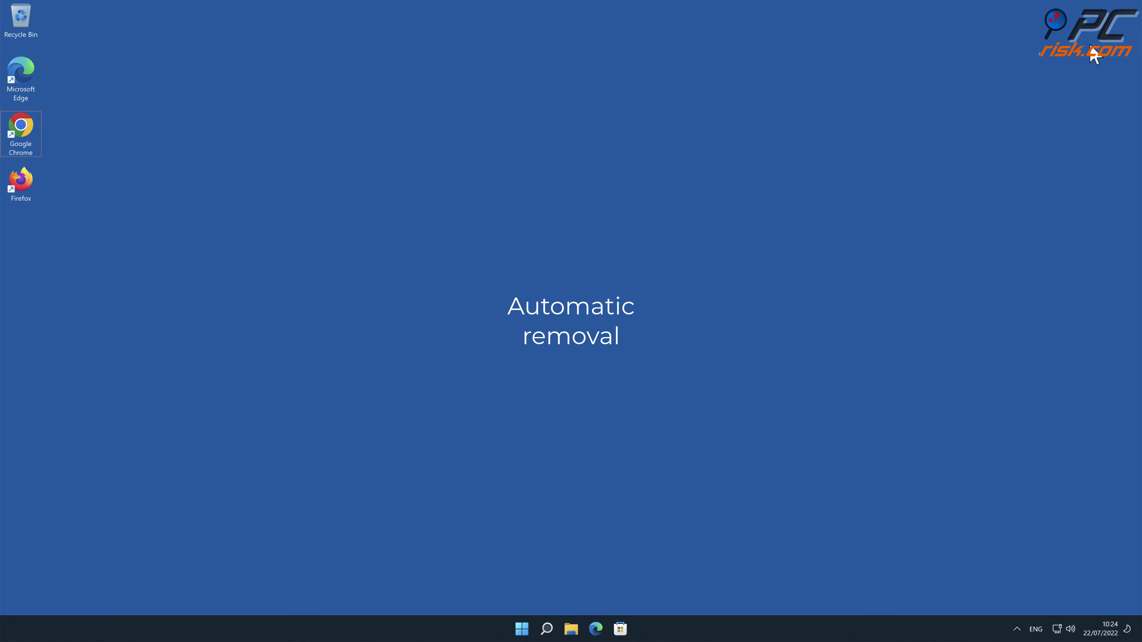
double_click(27, 129)
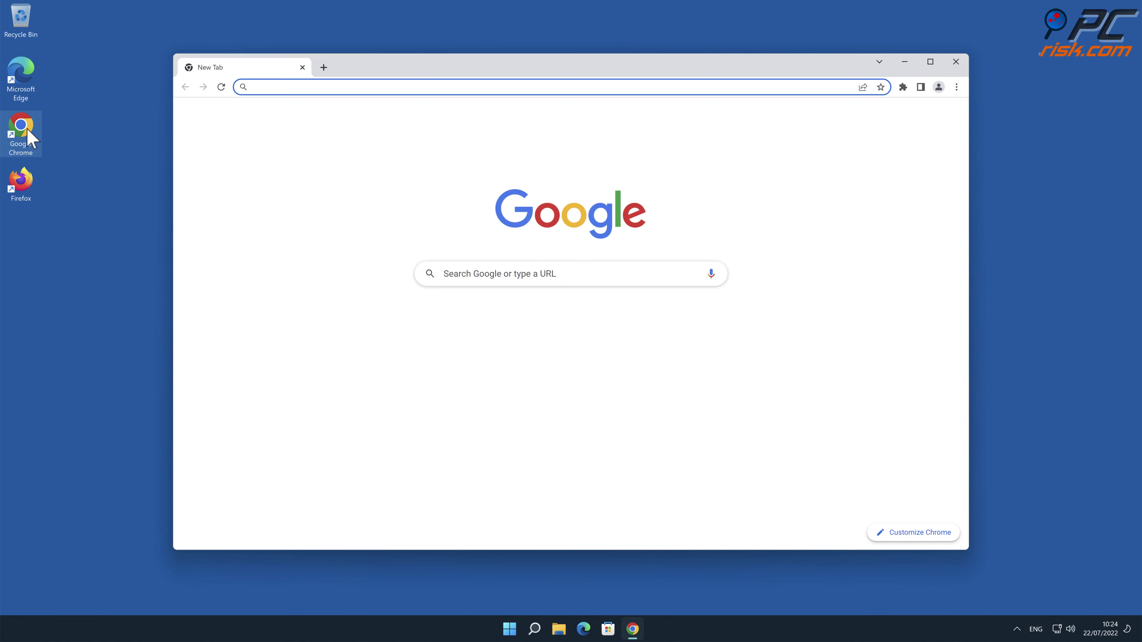
text(www.co)
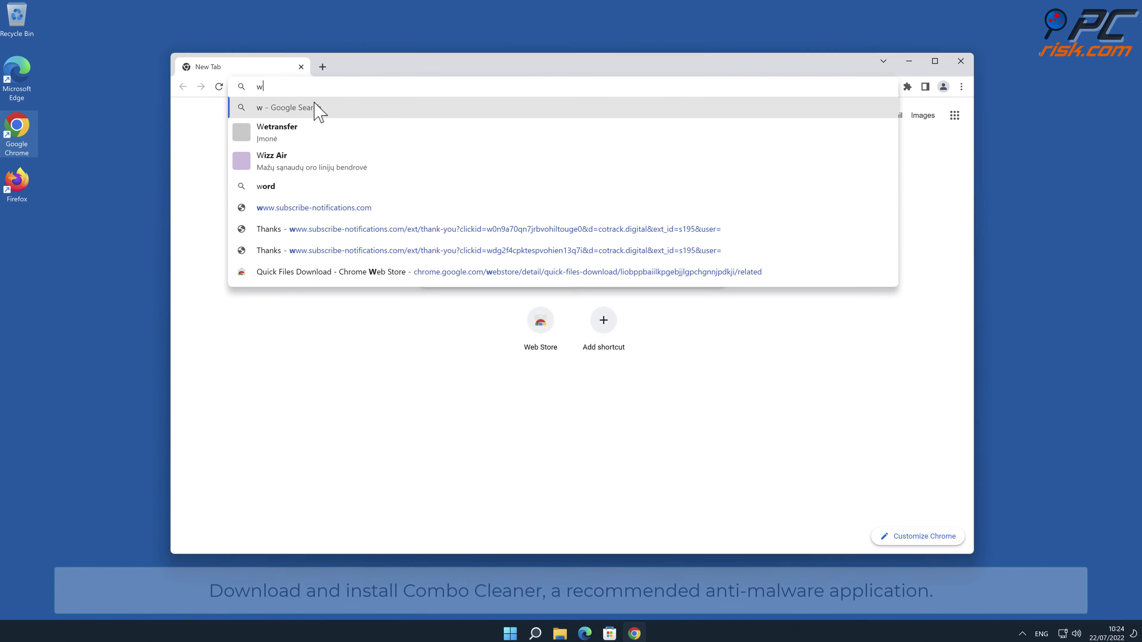
text(mbocleaner)
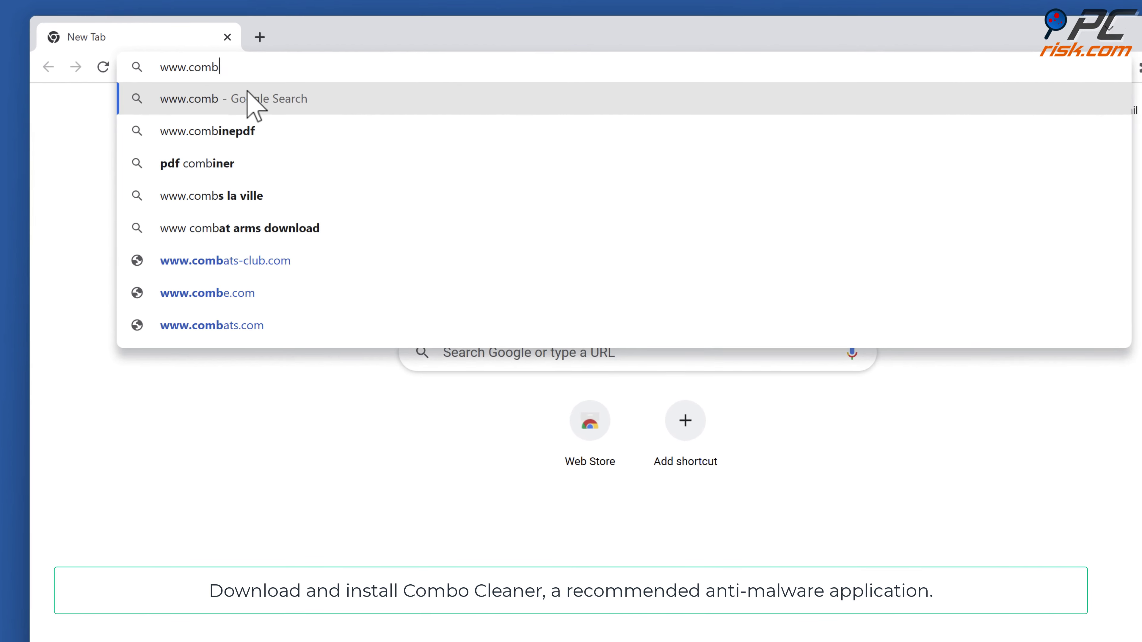
text(.com)
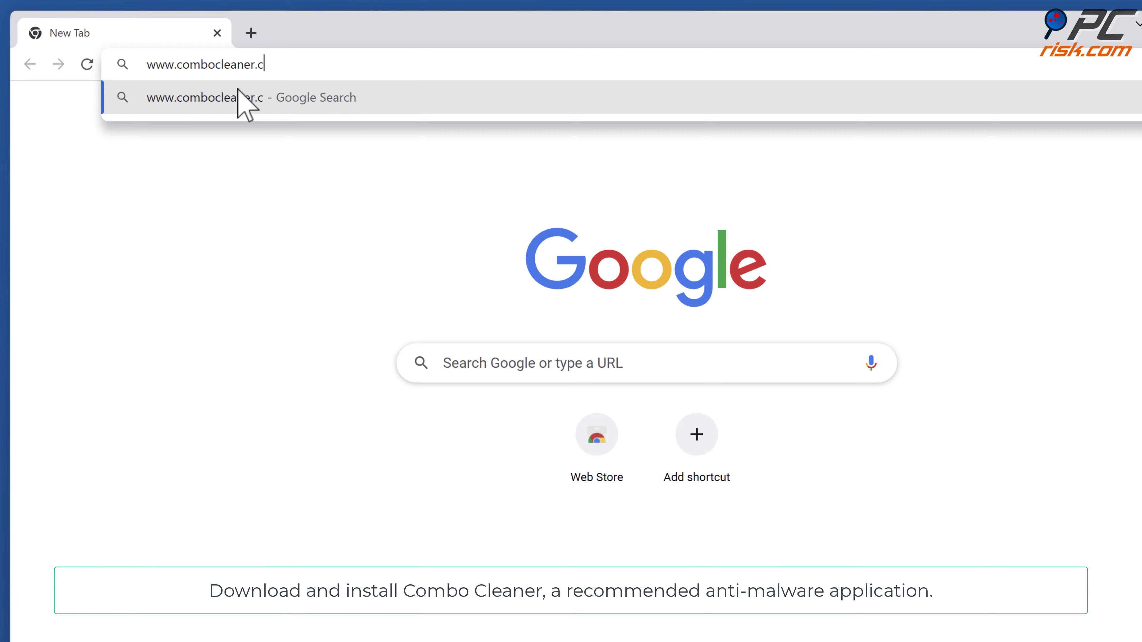
key(Return)
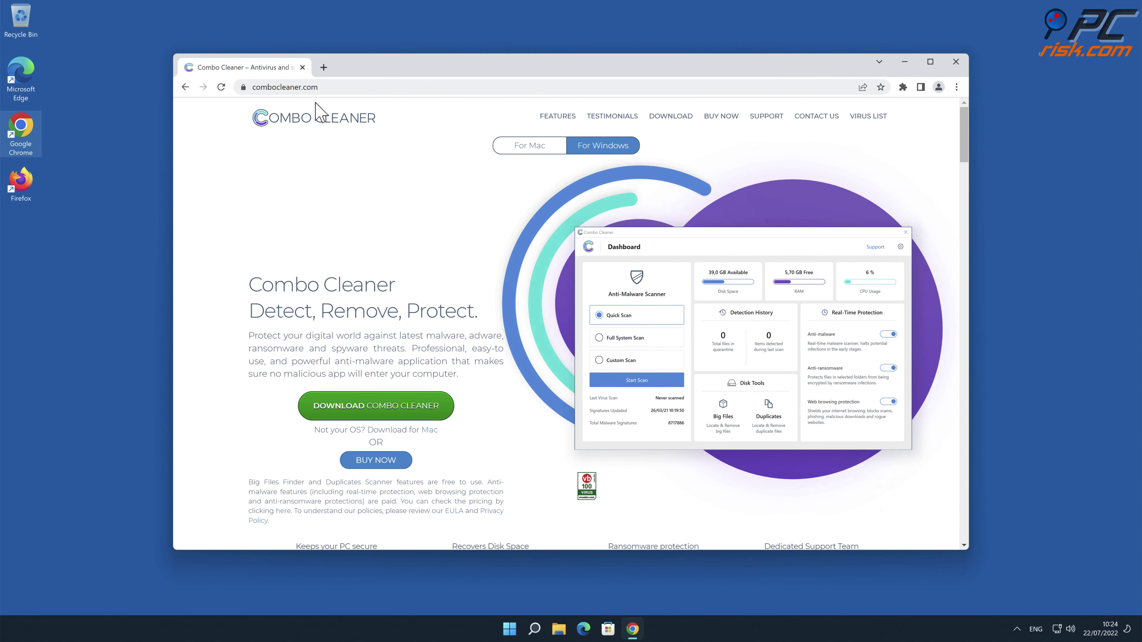
Download CCSetup.exe and install Combo Cleaner, approving the UAC prompt
click(377, 406)
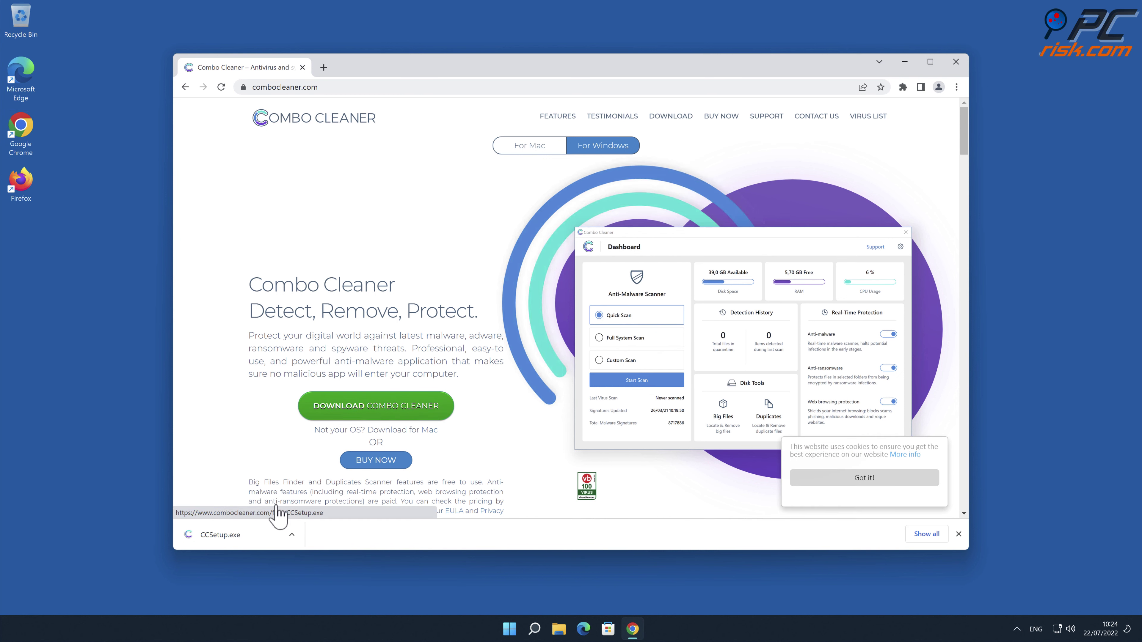
click(256, 539)
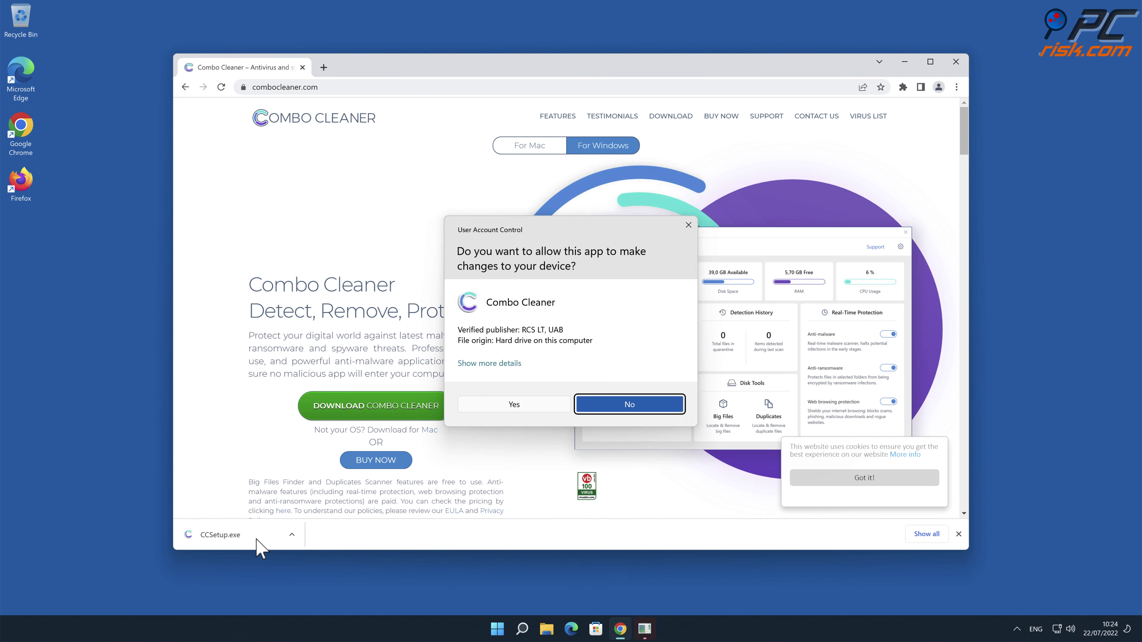
click(518, 406)
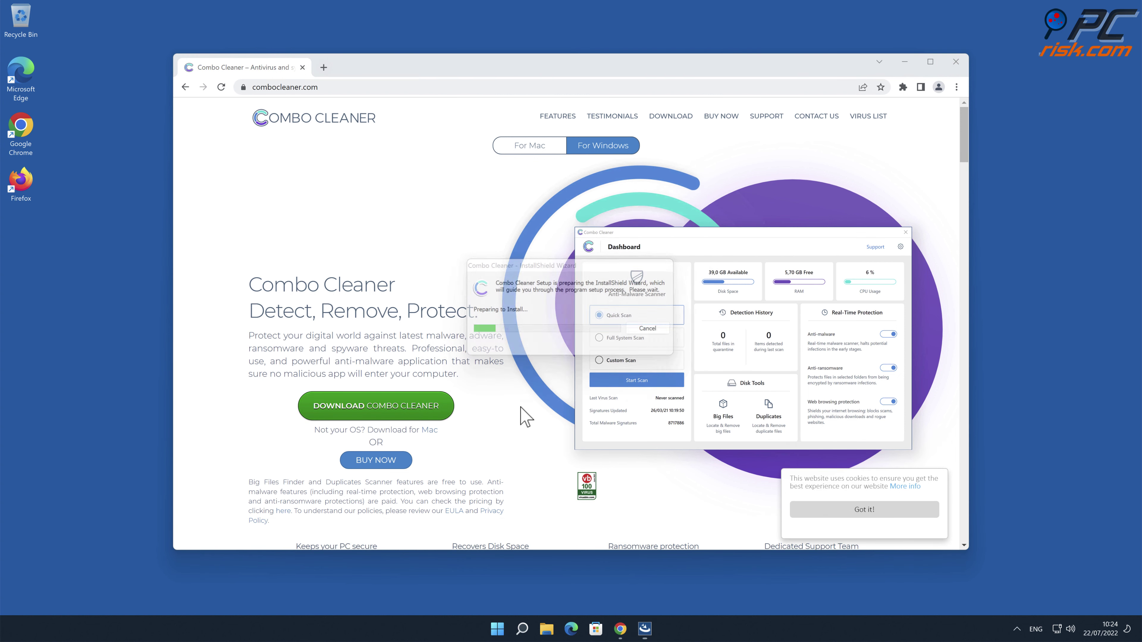
click(648, 447)
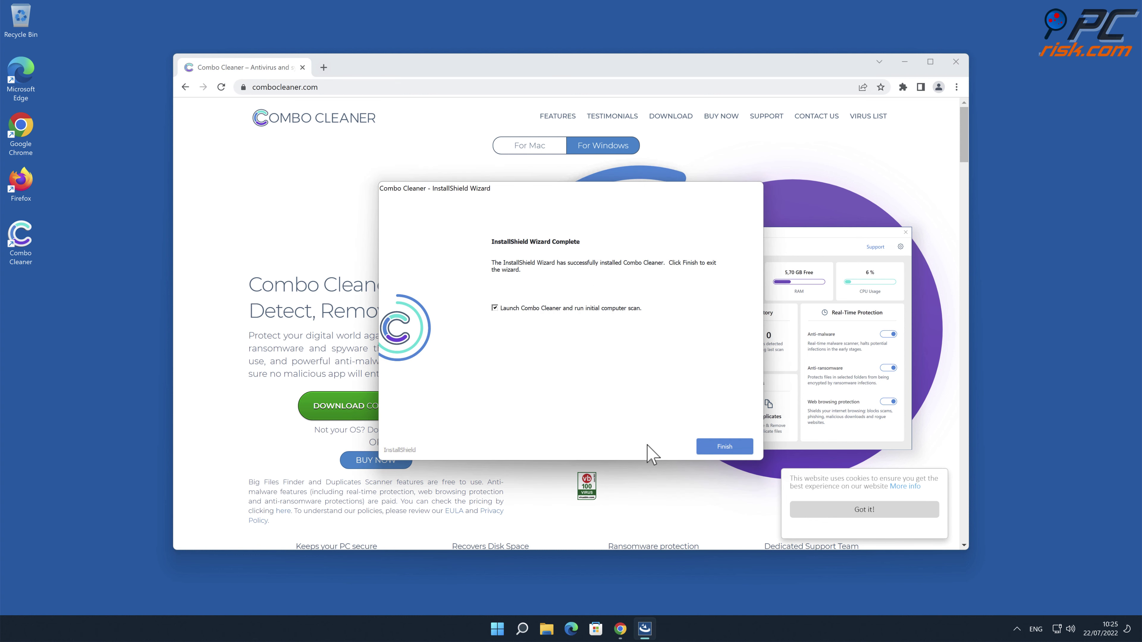
click(735, 445)
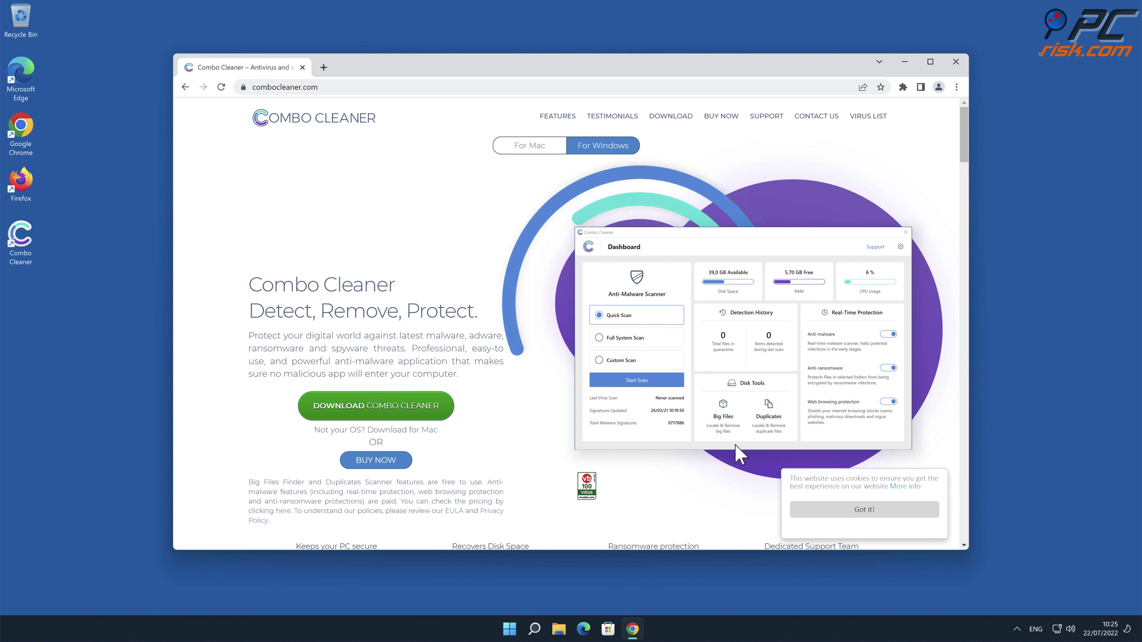
Close Chrome, activate Combo Cleaner, and quarantine the detected Quick Files Download threat
click(956, 61)
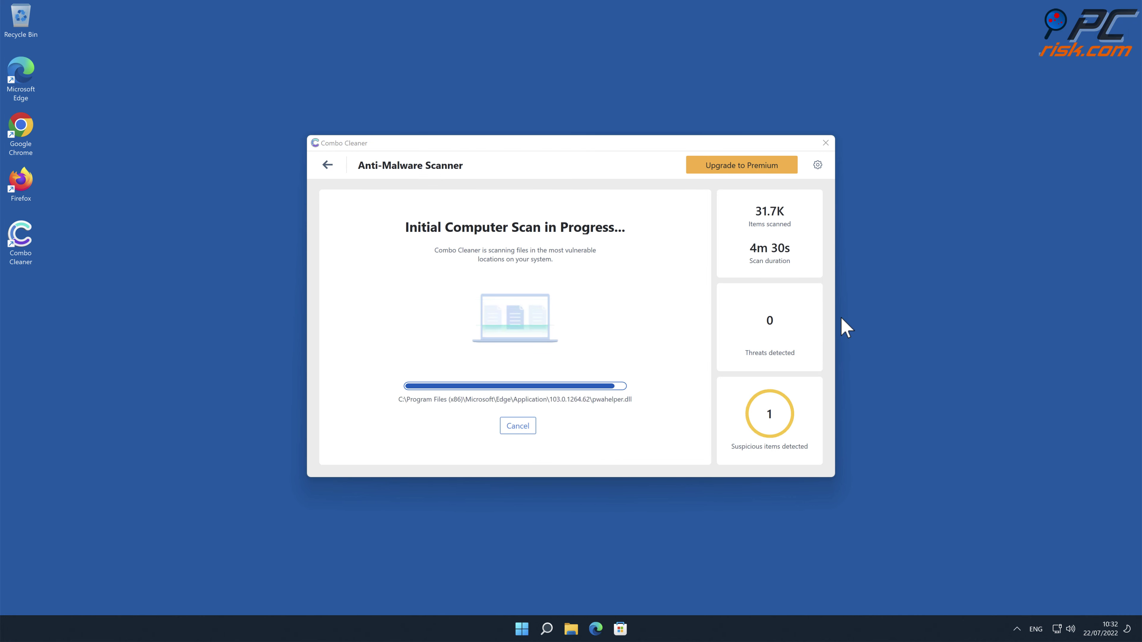
click(792, 450)
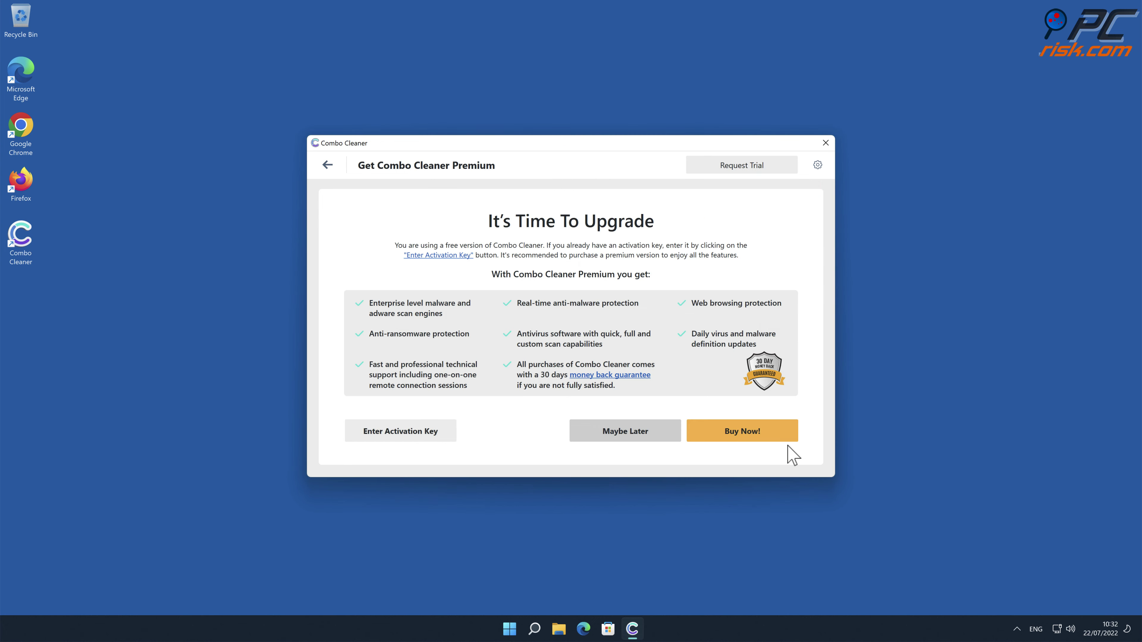
click(370, 444)
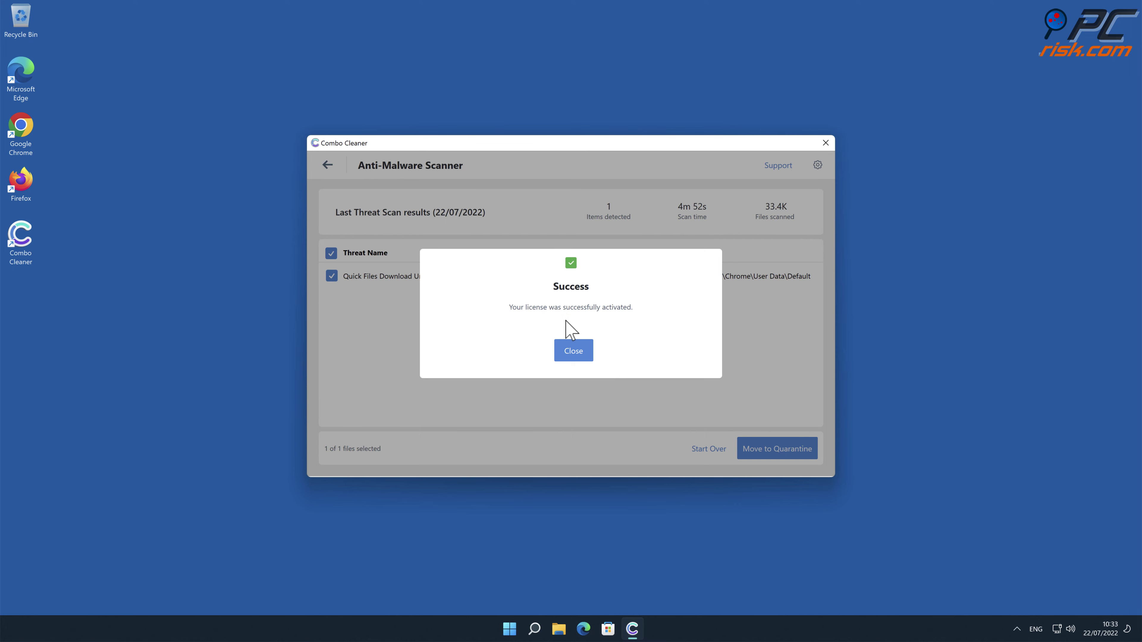
click(573, 348)
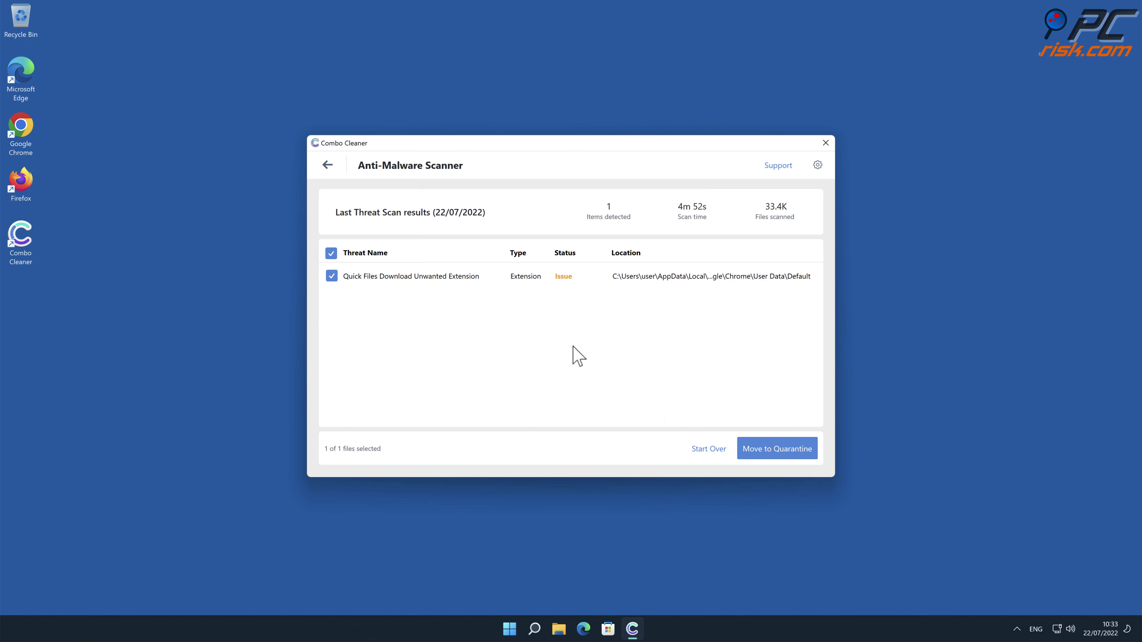
click(742, 449)
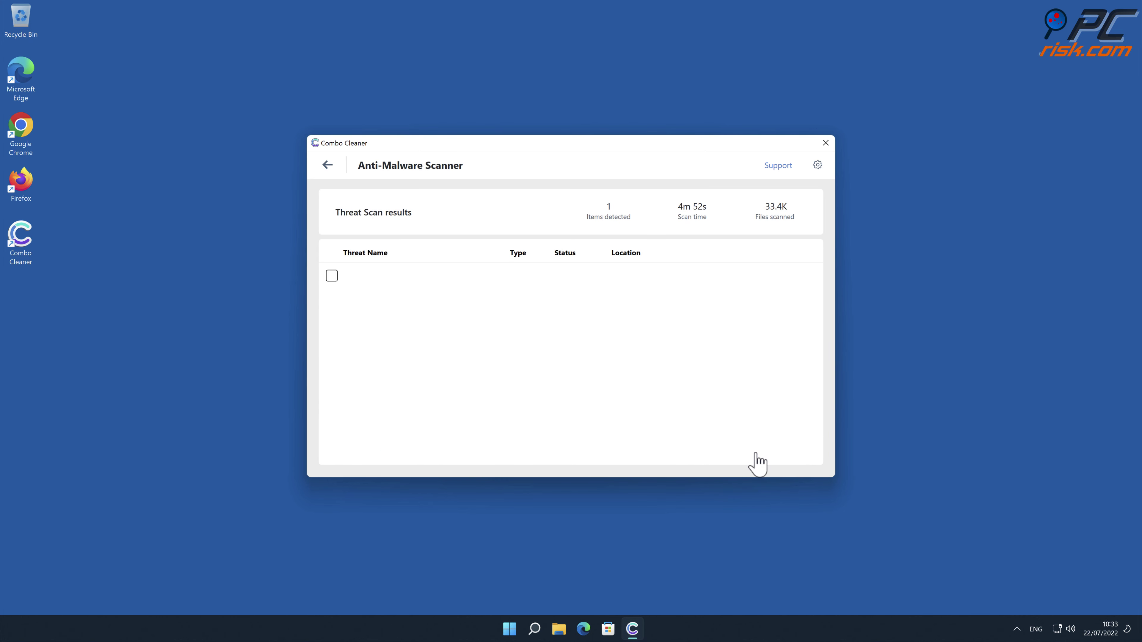
click(653, 358)
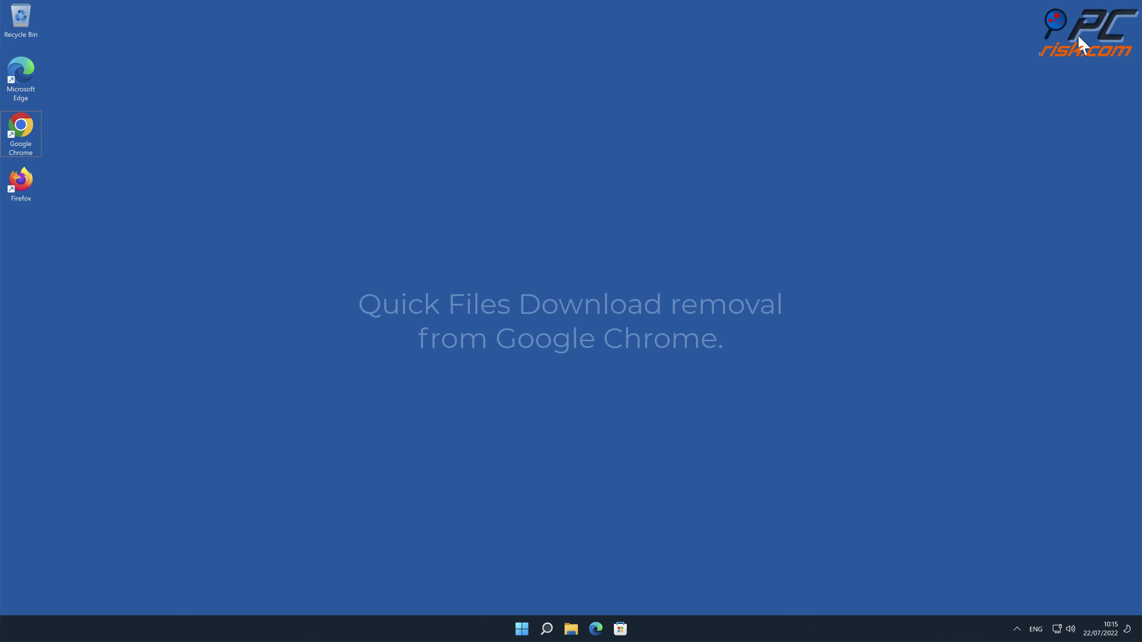
Relaunch Chrome and remove Quick Files Download from the Extensions page
double_click(30, 127)
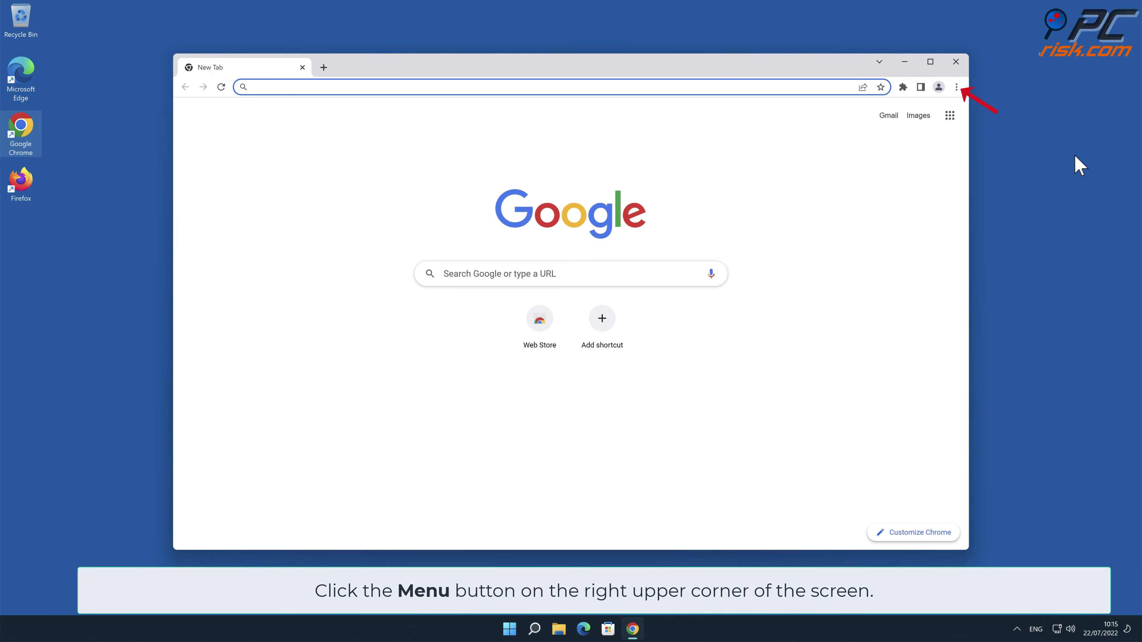
click(957, 87)
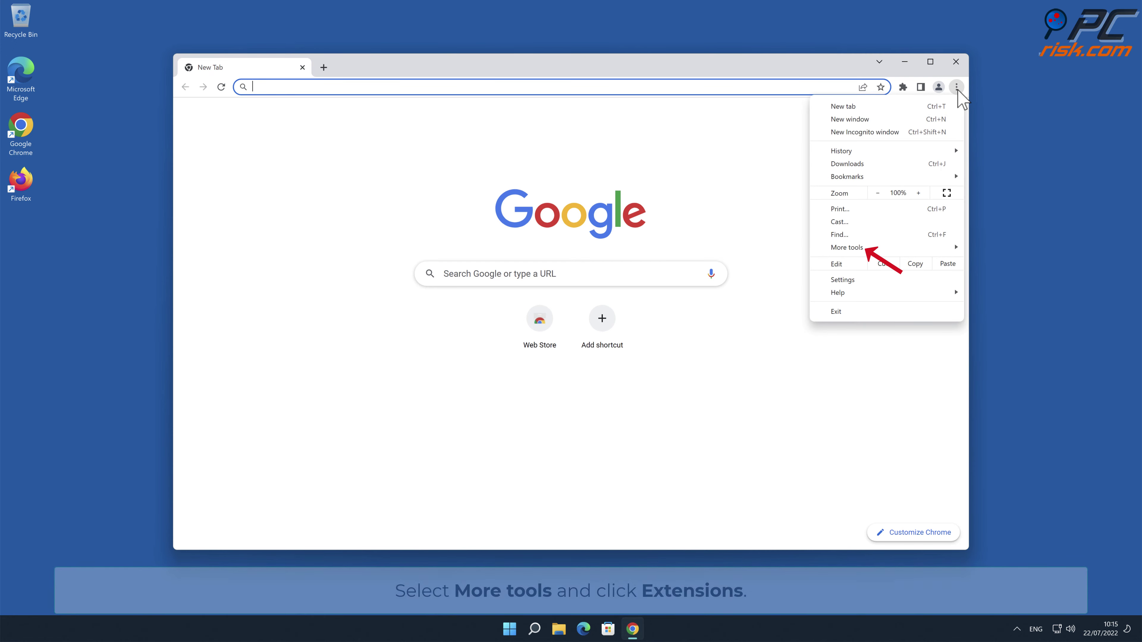
mouse_move(896, 249)
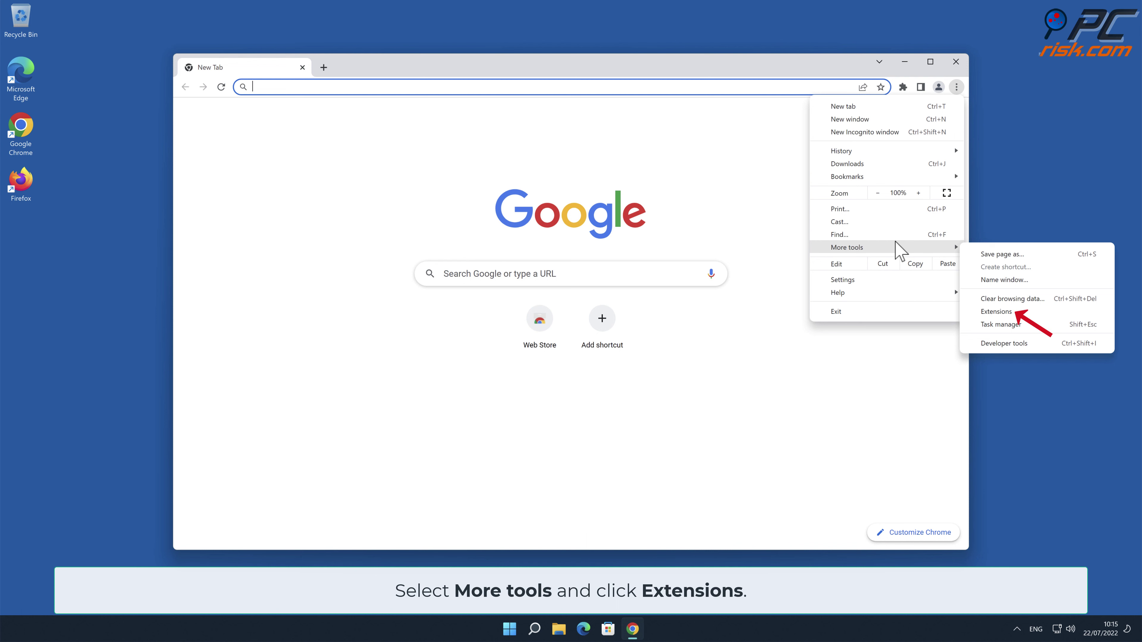
click(994, 312)
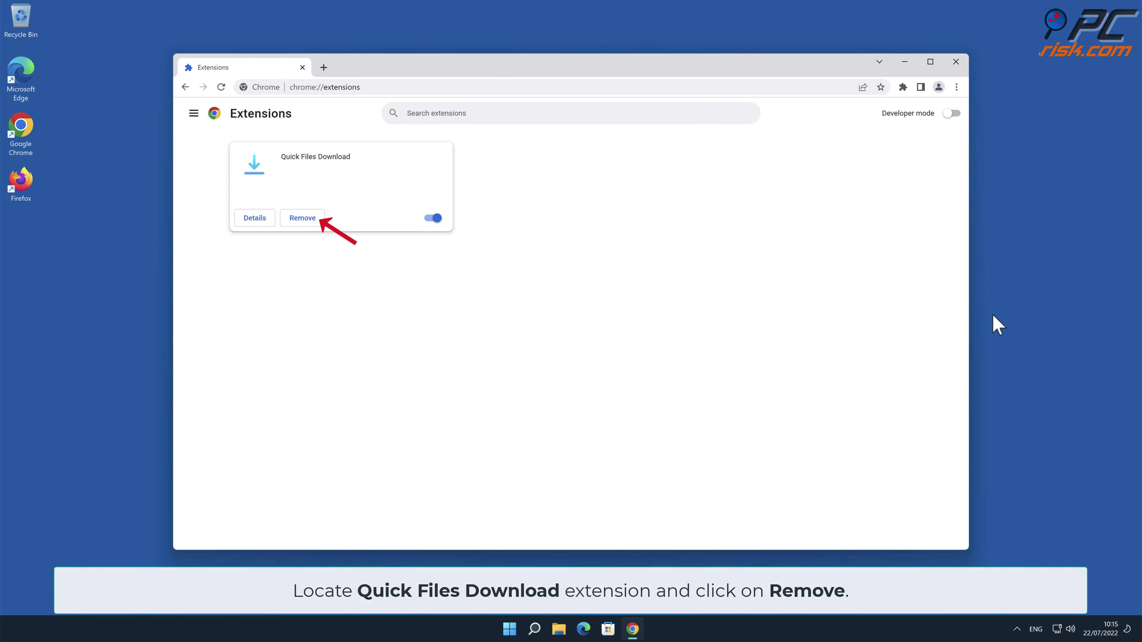
click(316, 221)
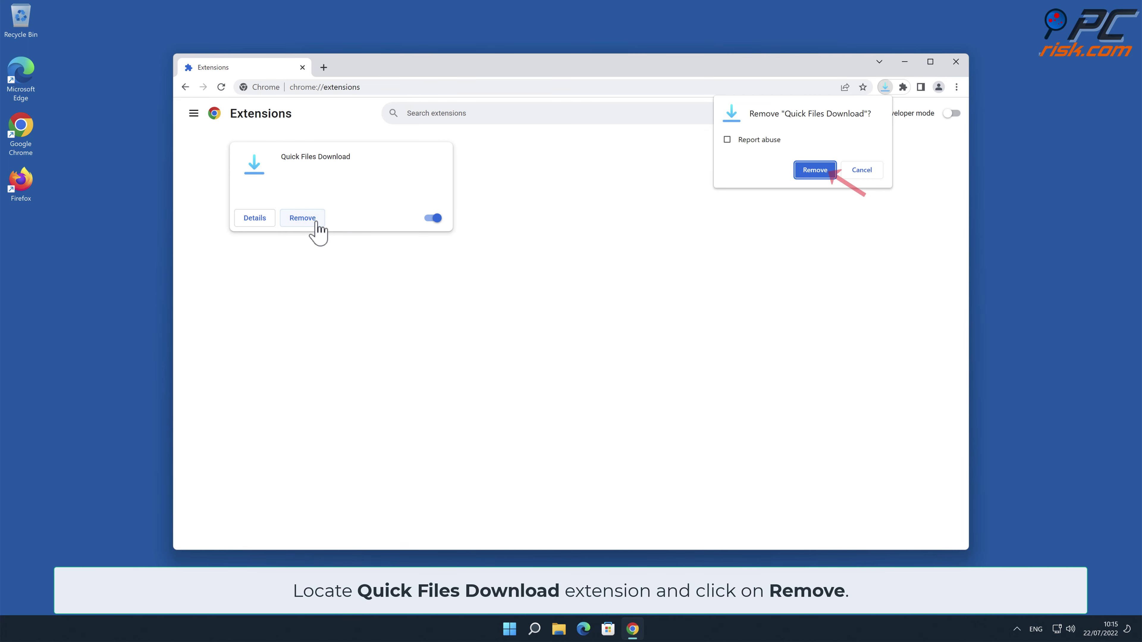
click(828, 174)
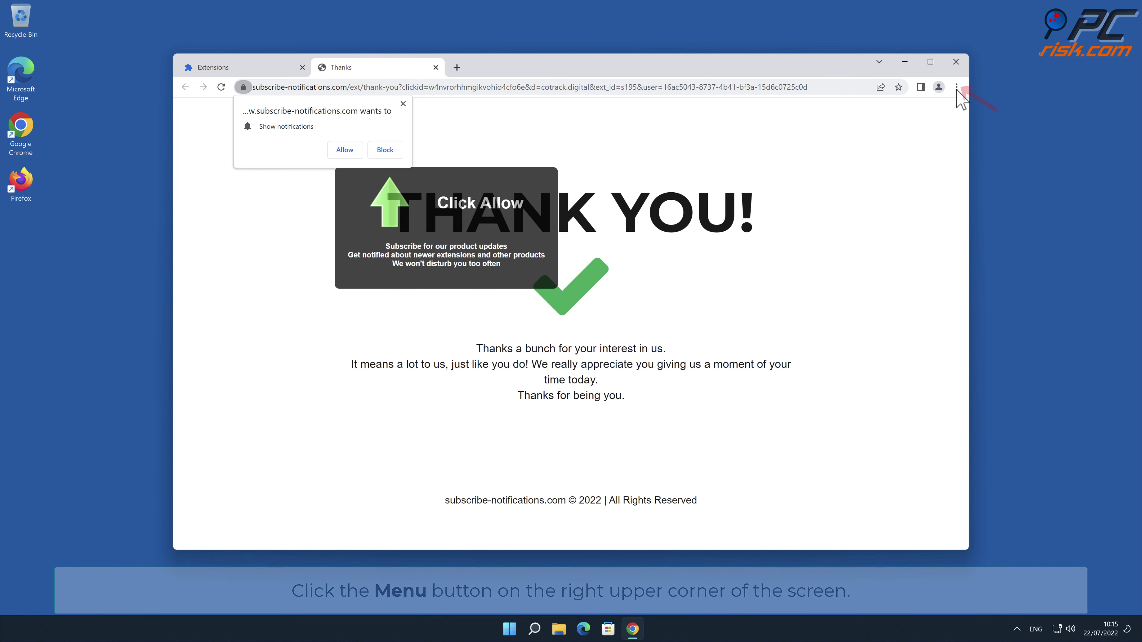
Reset Chrome to its original default settings under Reset and clean up, then close Chrome
click(956, 86)
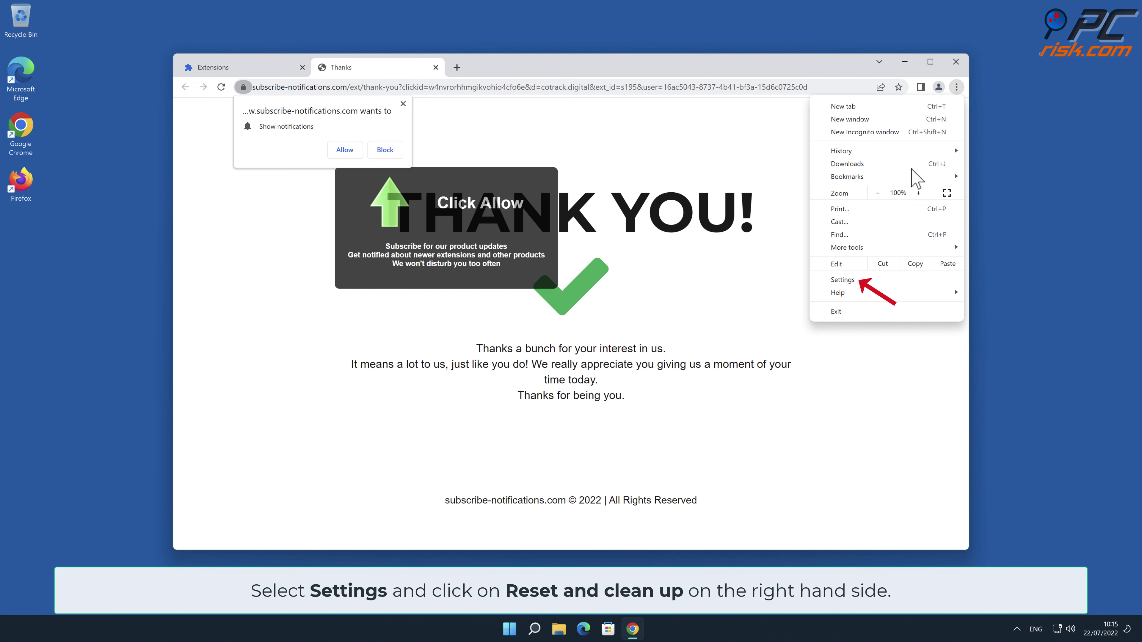
click(858, 279)
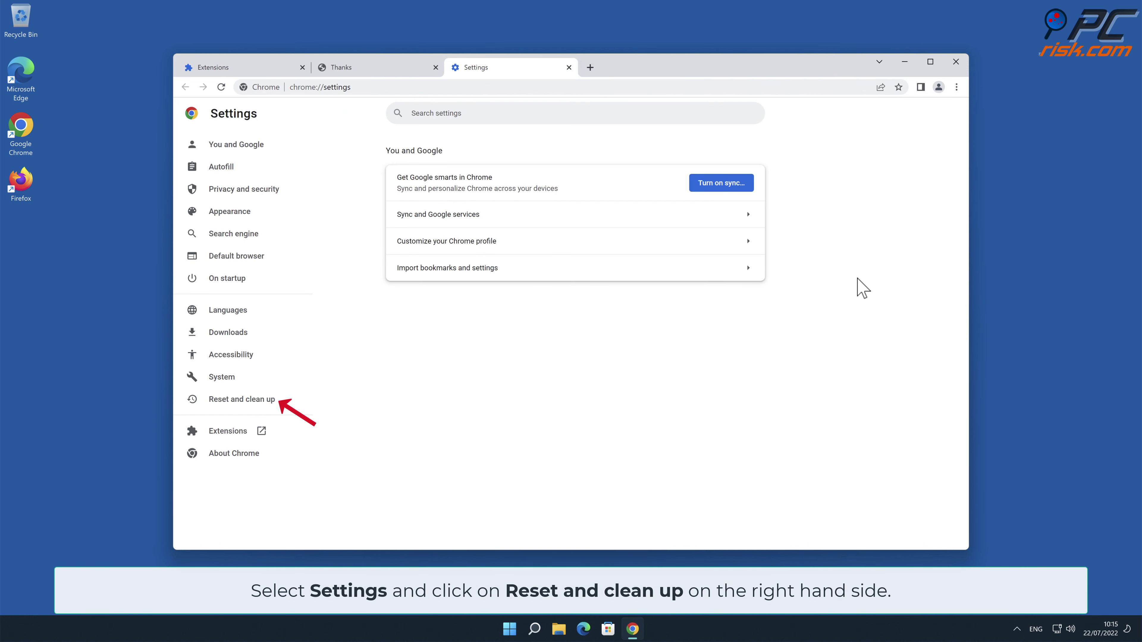
click(268, 399)
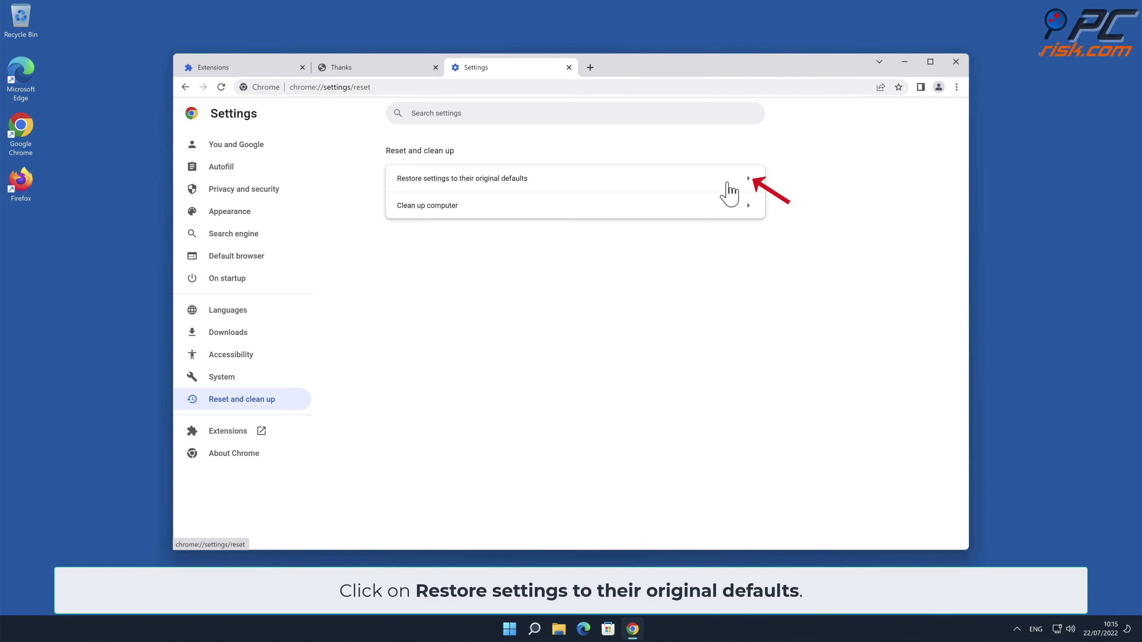
click(747, 179)
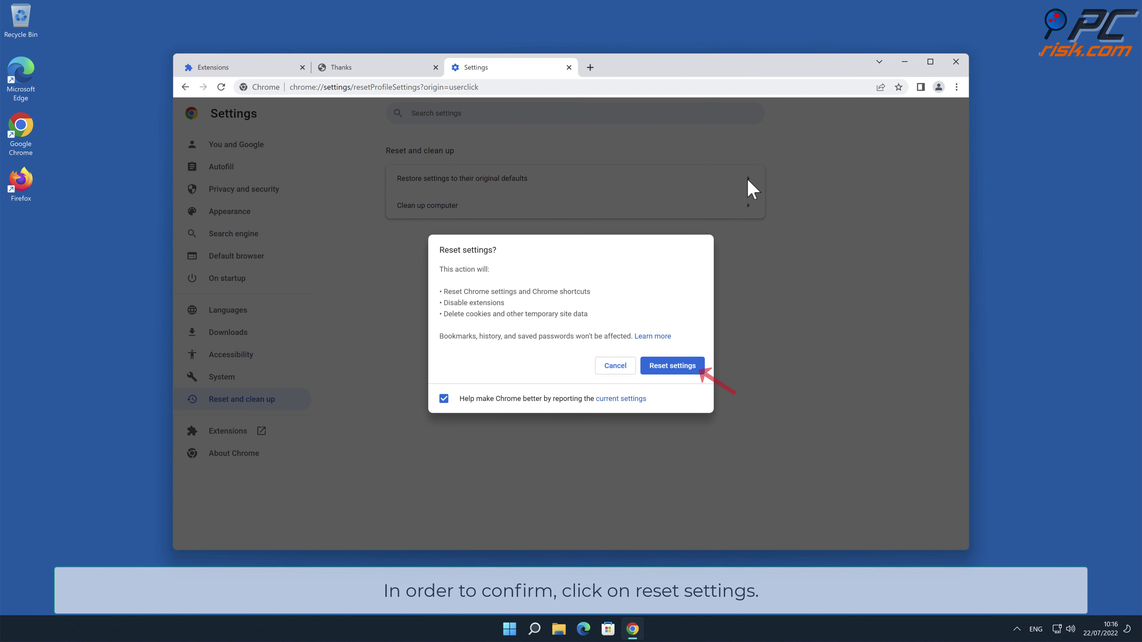
click(698, 368)
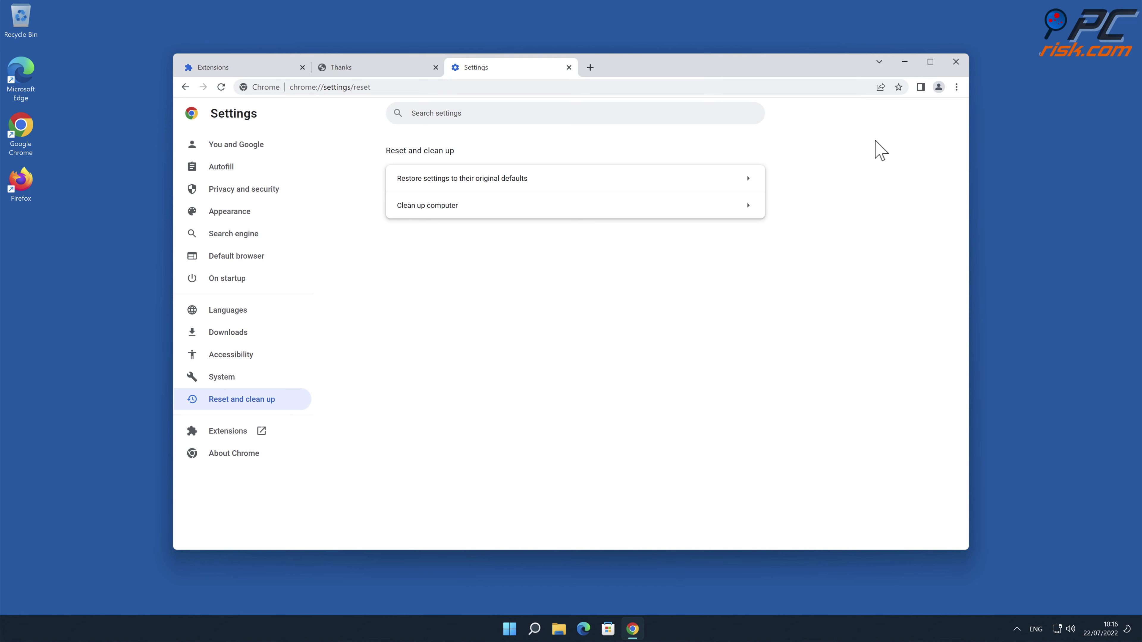
click(956, 62)
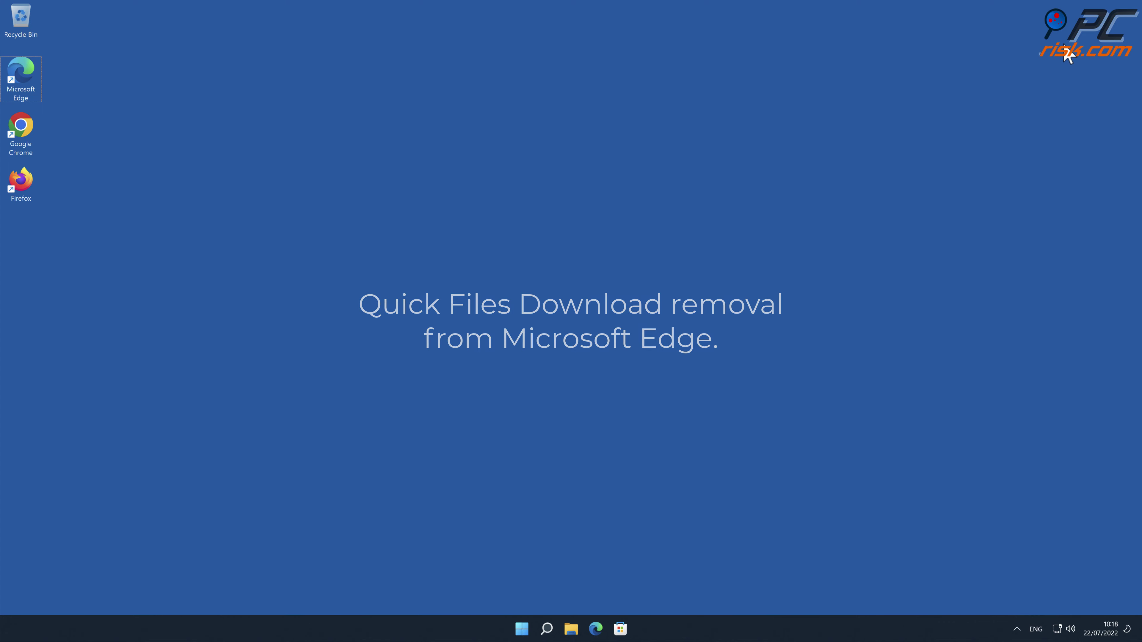
Launch Edge and remove Quick Files Download from Manage extensions
double_click(24, 81)
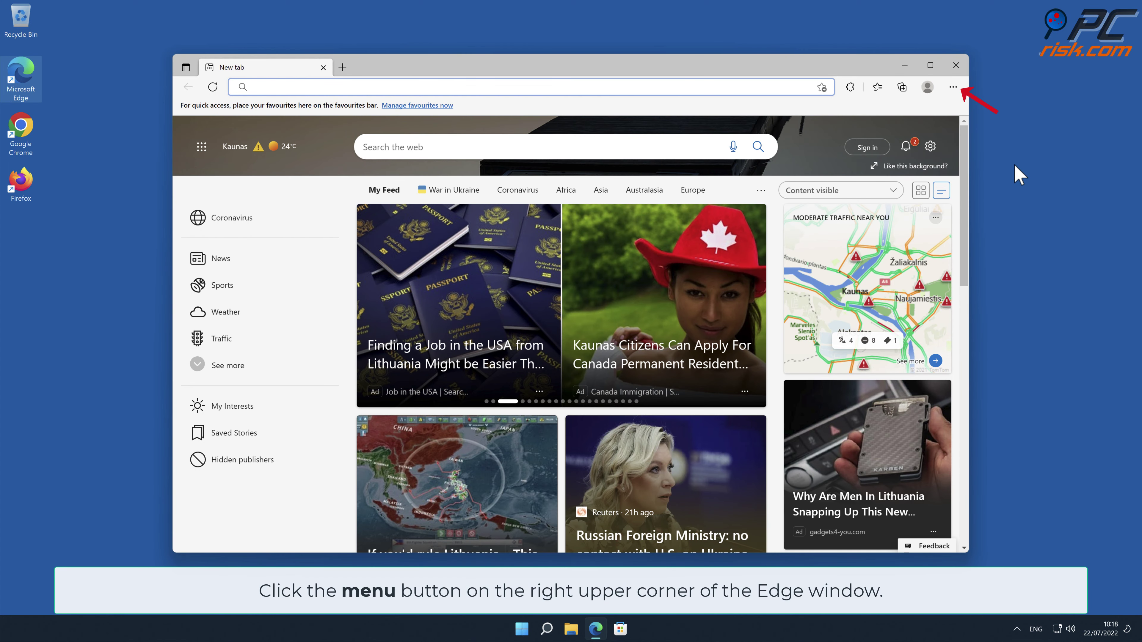
click(953, 87)
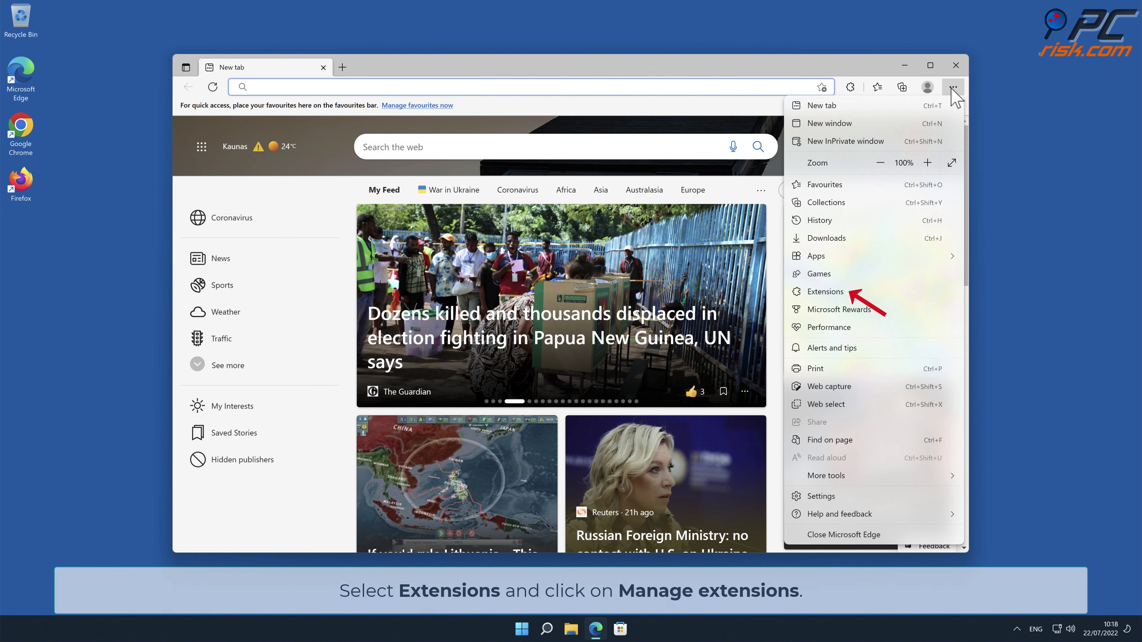
click(839, 292)
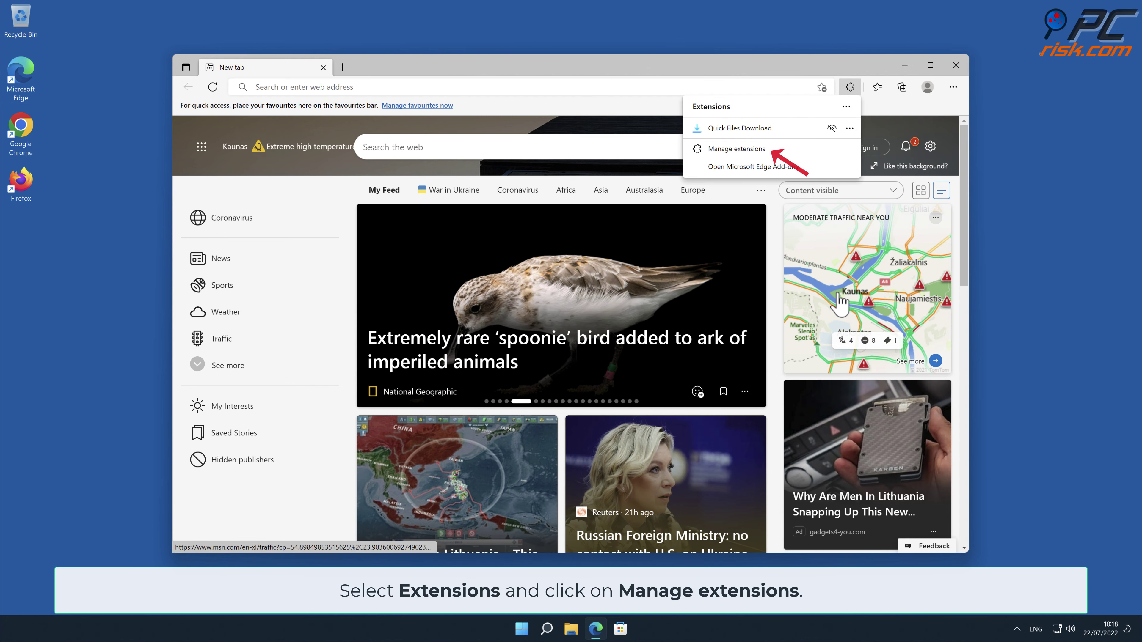
click(750, 150)
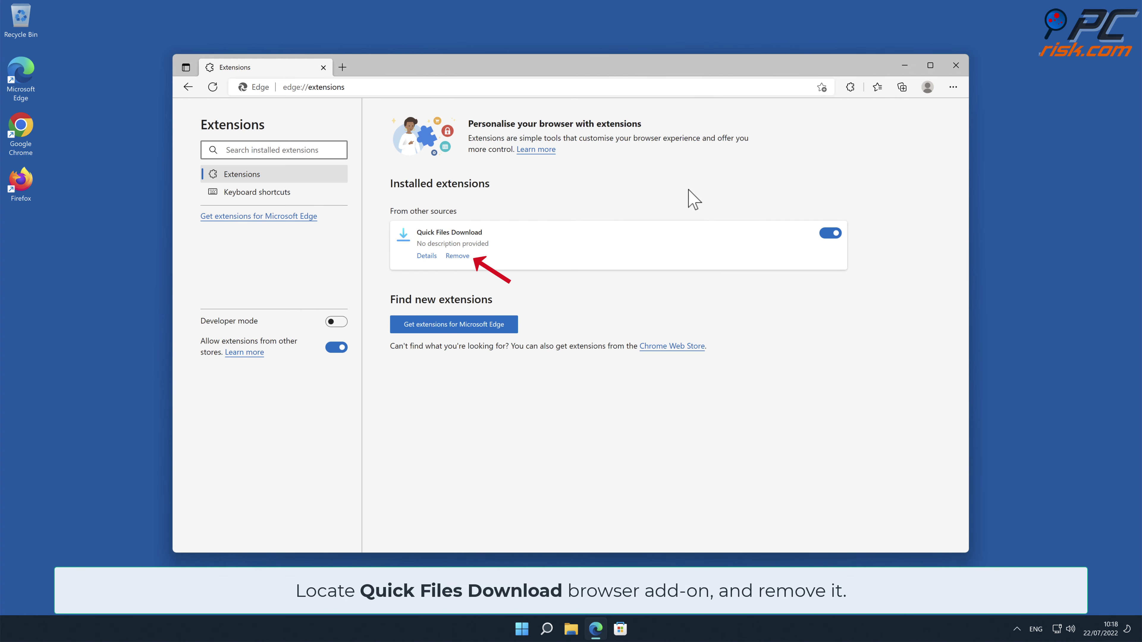
click(459, 256)
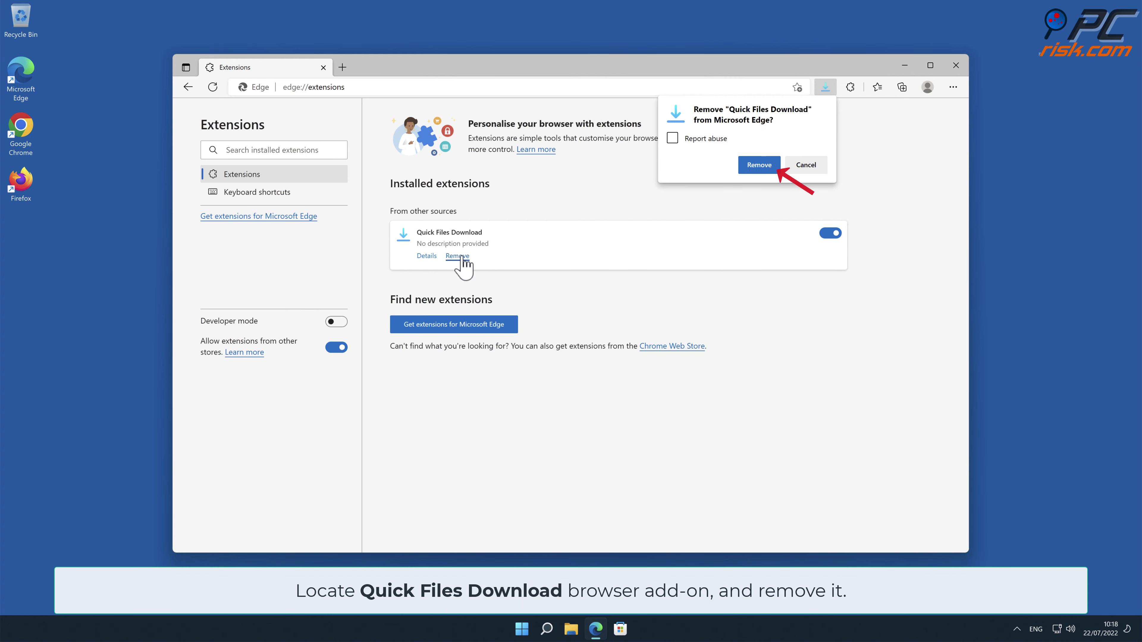
click(760, 165)
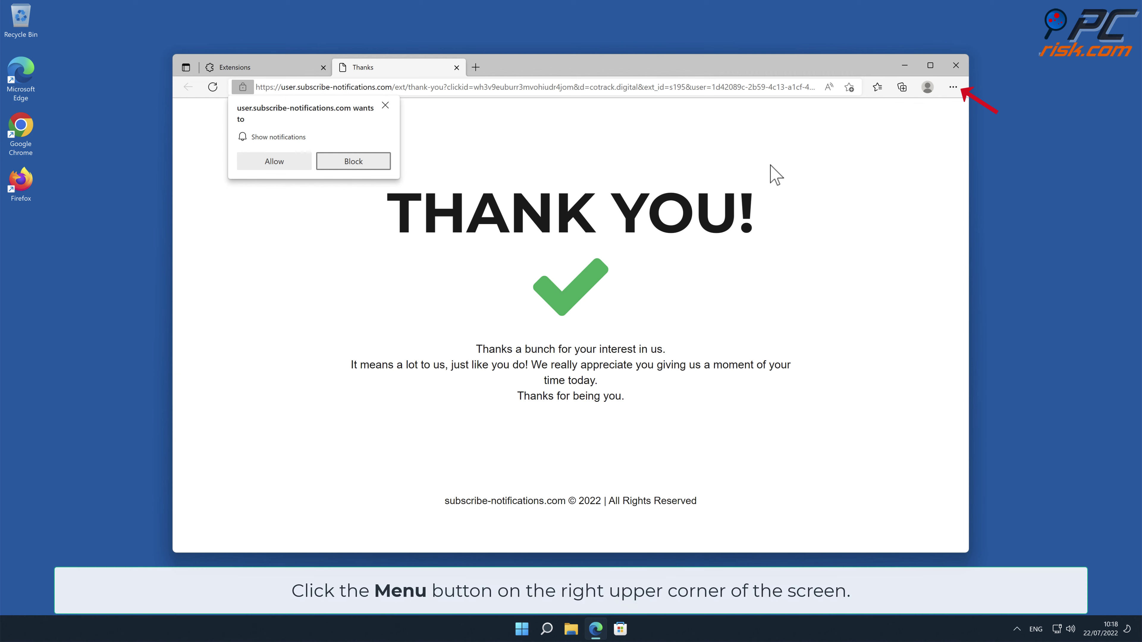
Restore Edge settings to their default values, then close Edge
click(954, 87)
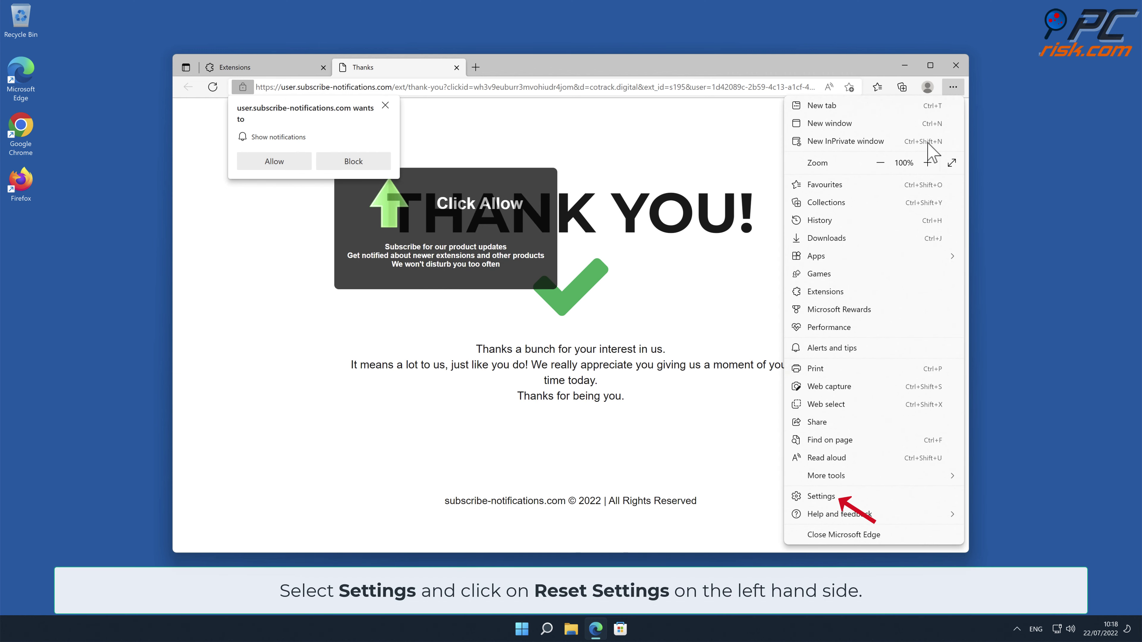
click(854, 498)
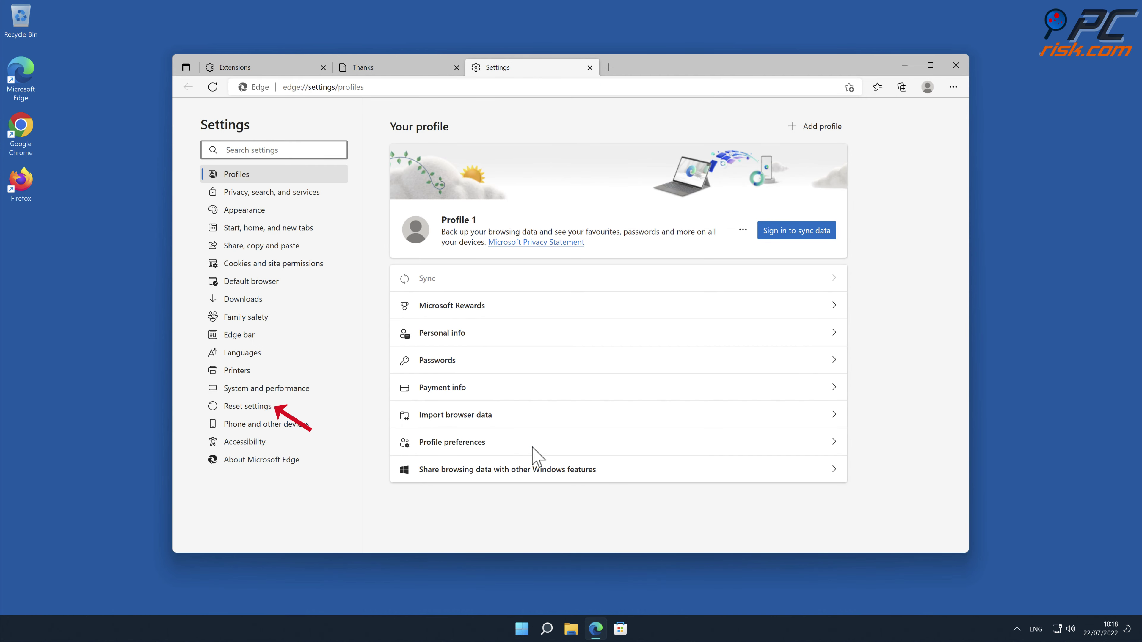
click(261, 407)
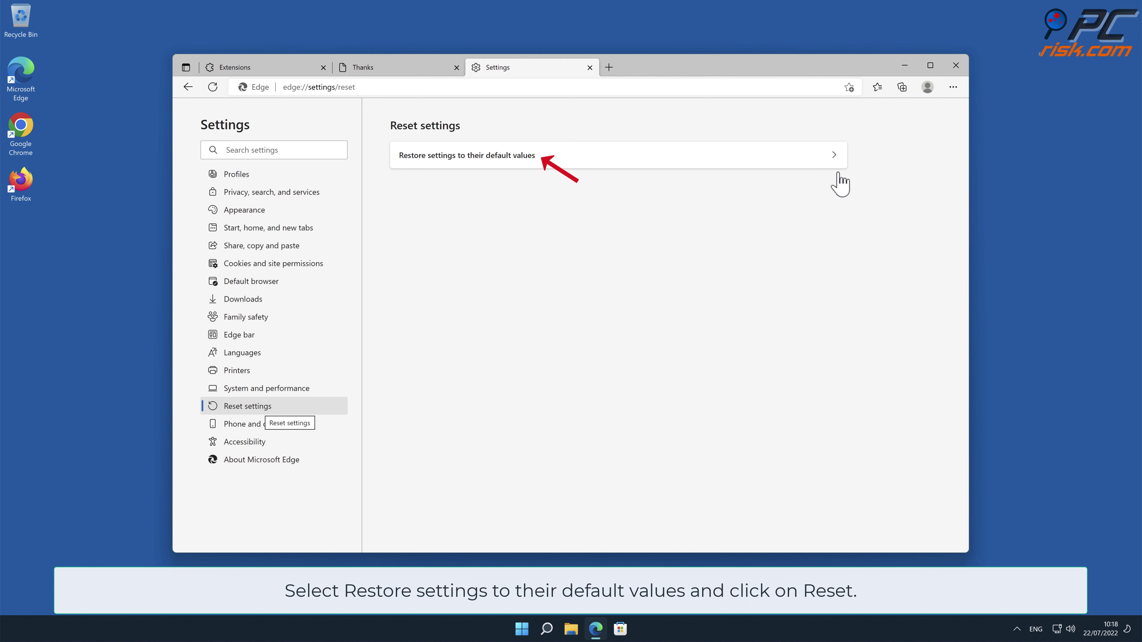
click(836, 157)
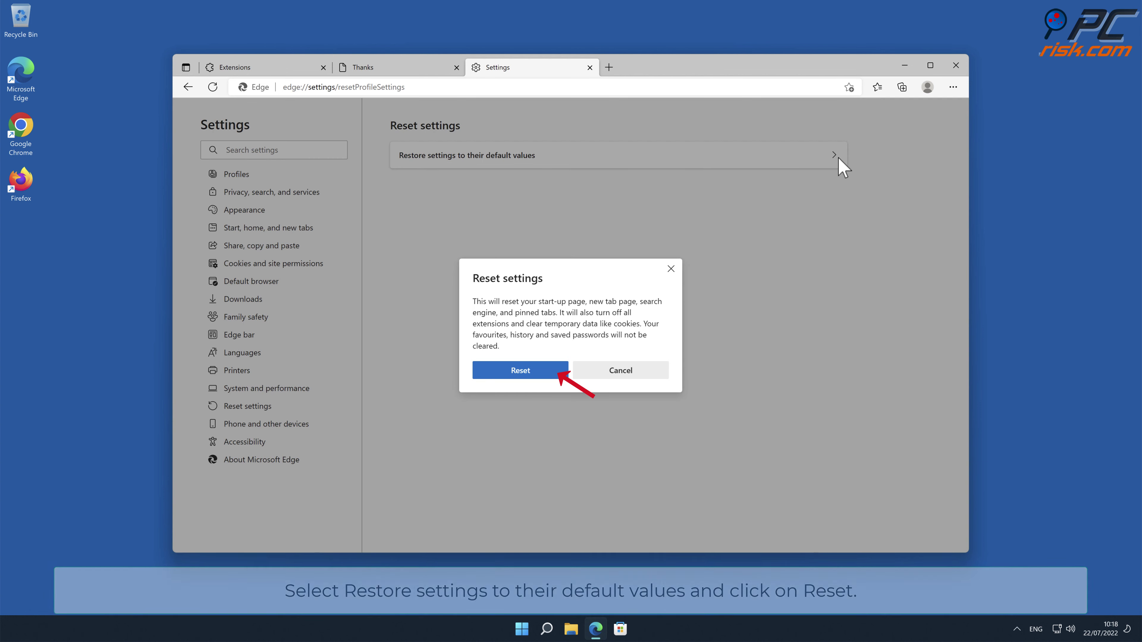
click(531, 371)
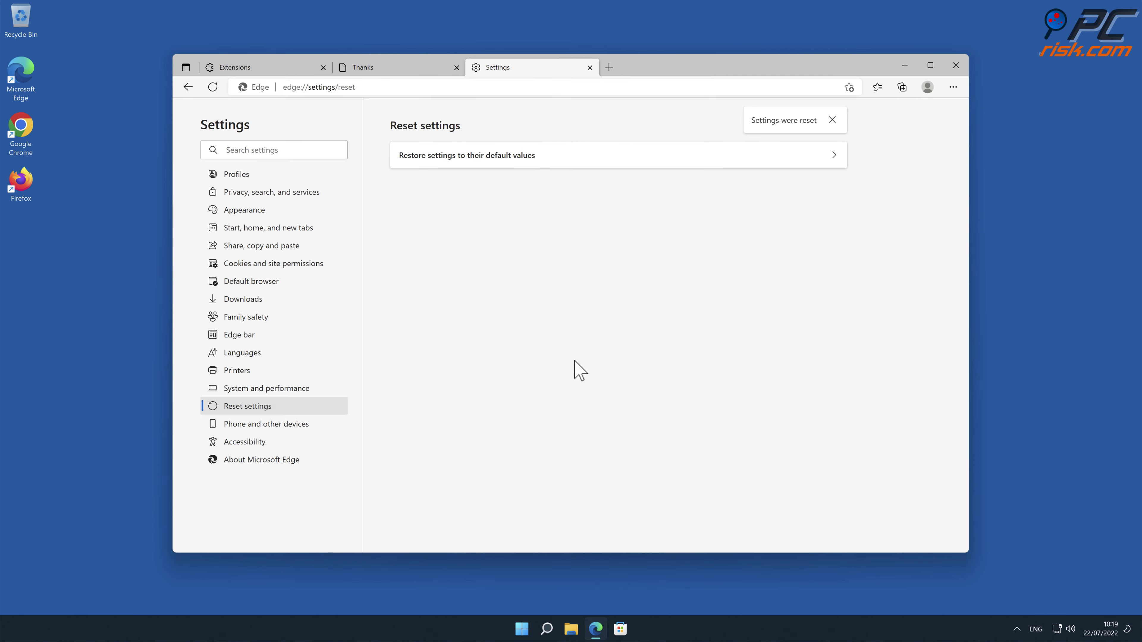
click(954, 68)
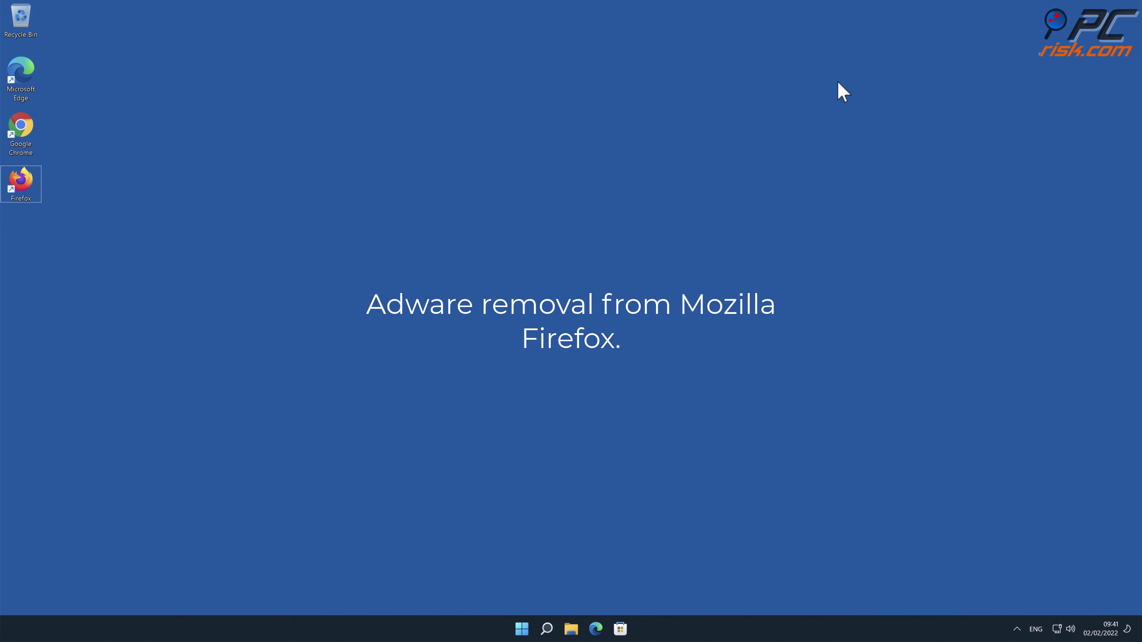
Launch Firefox and remove the Search and New Tab by Yahoo extension in Add-ons
double_click(21, 182)
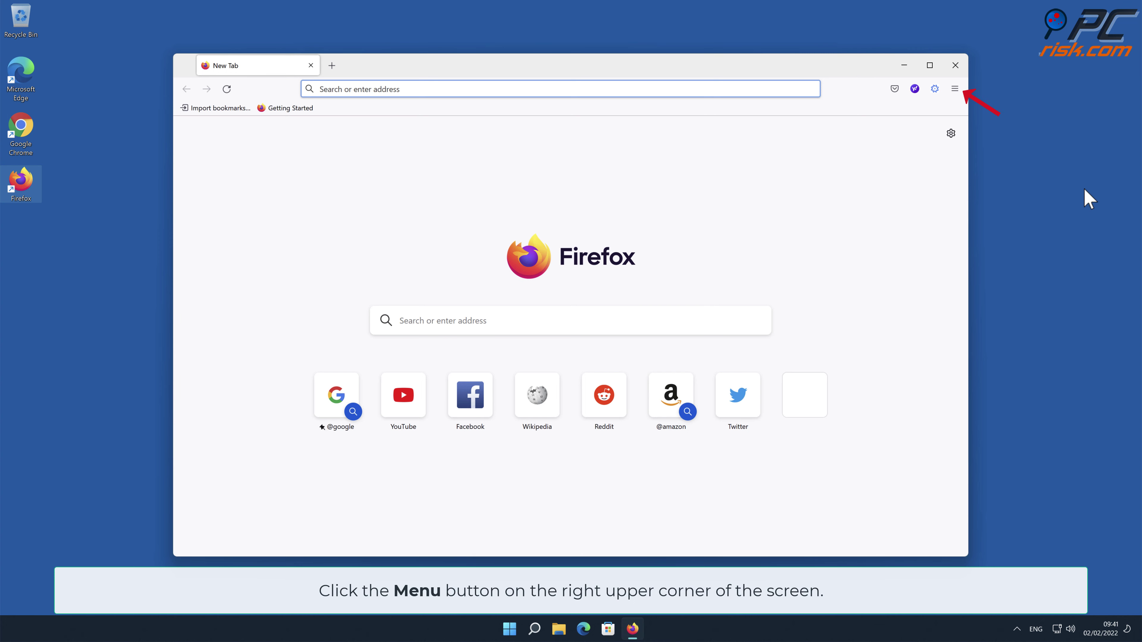
click(954, 89)
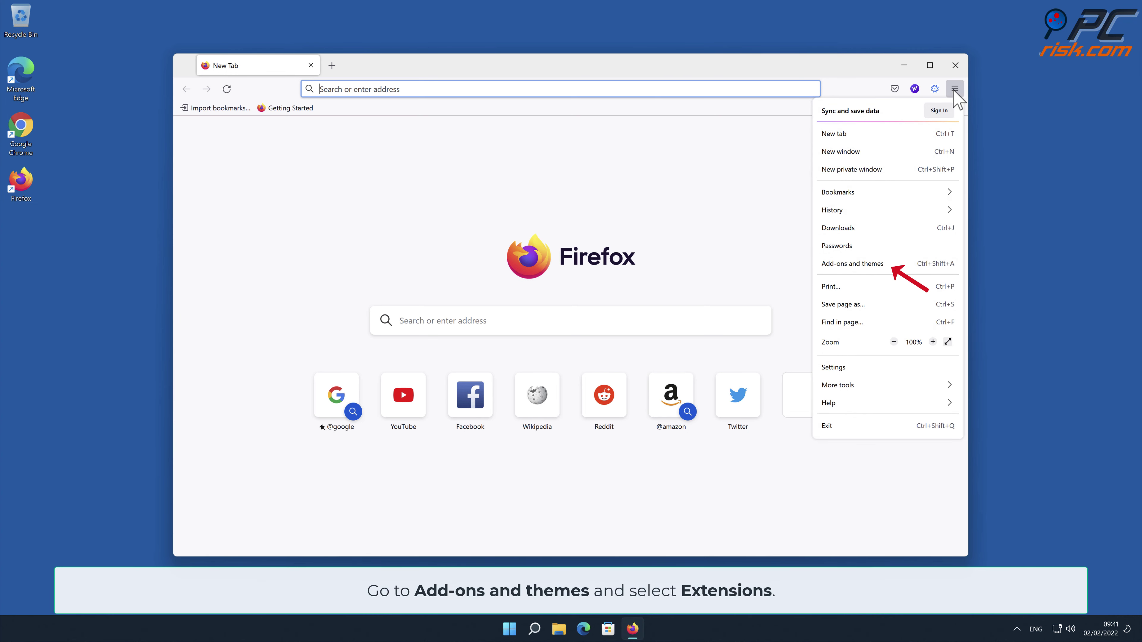
click(917, 263)
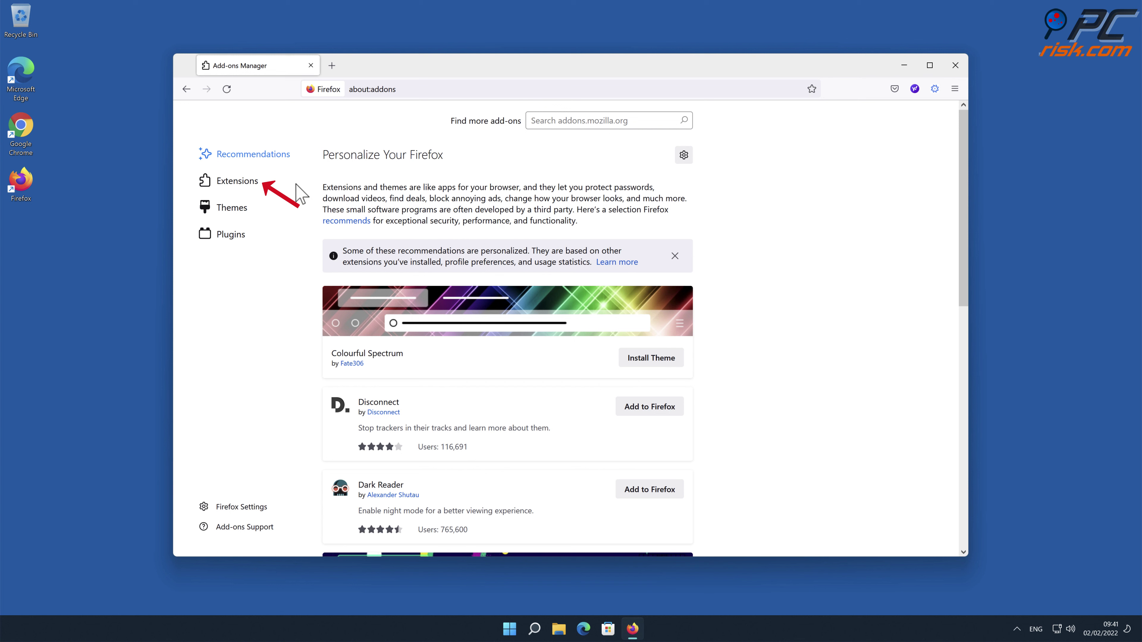
click(254, 180)
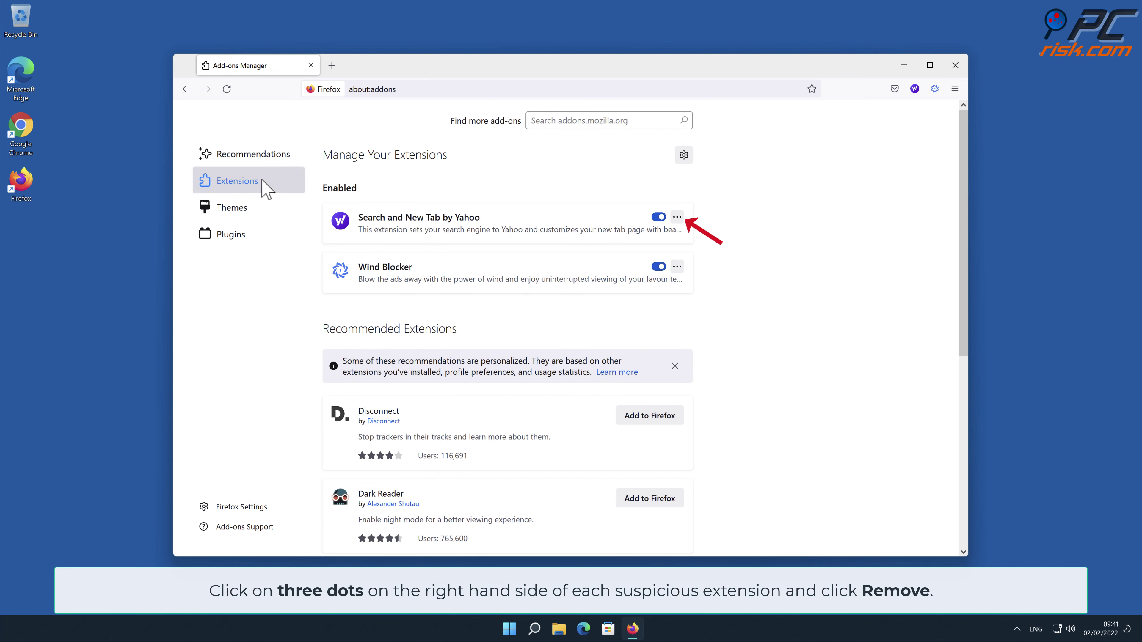
click(677, 218)
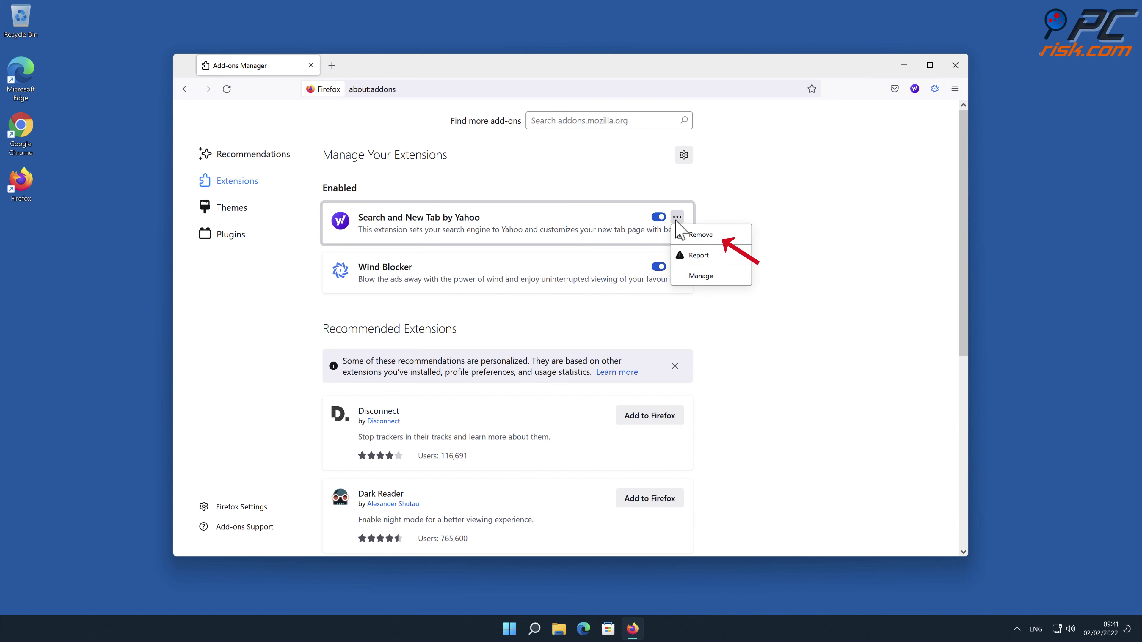
click(699, 234)
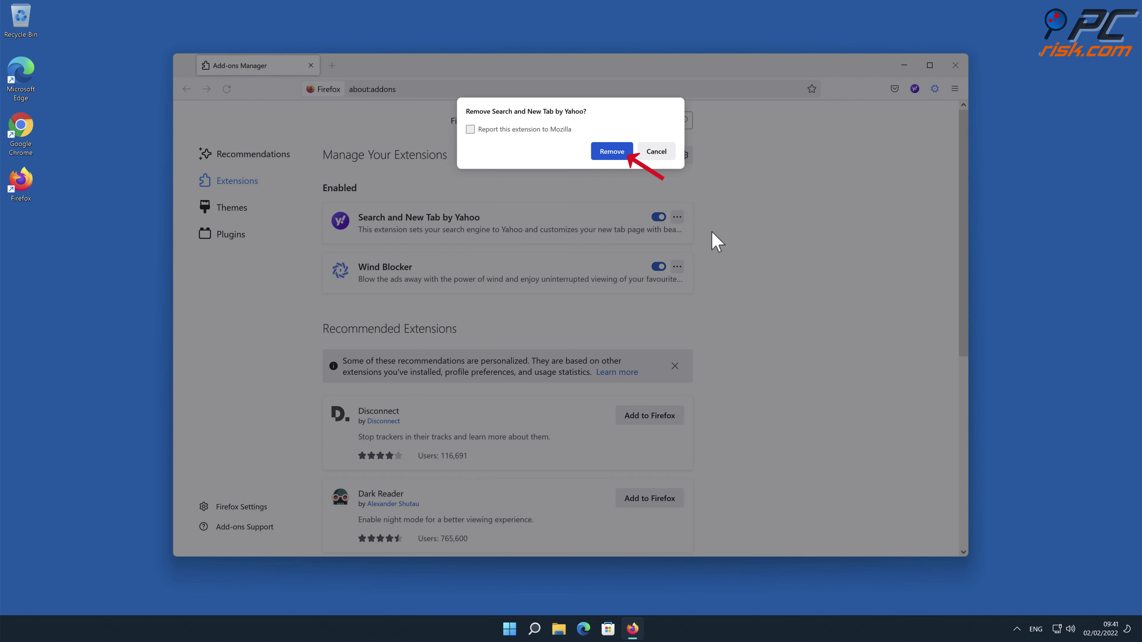
click(617, 153)
Remove the Wind Blocker extension from Firefox
click(677, 250)
click(690, 269)
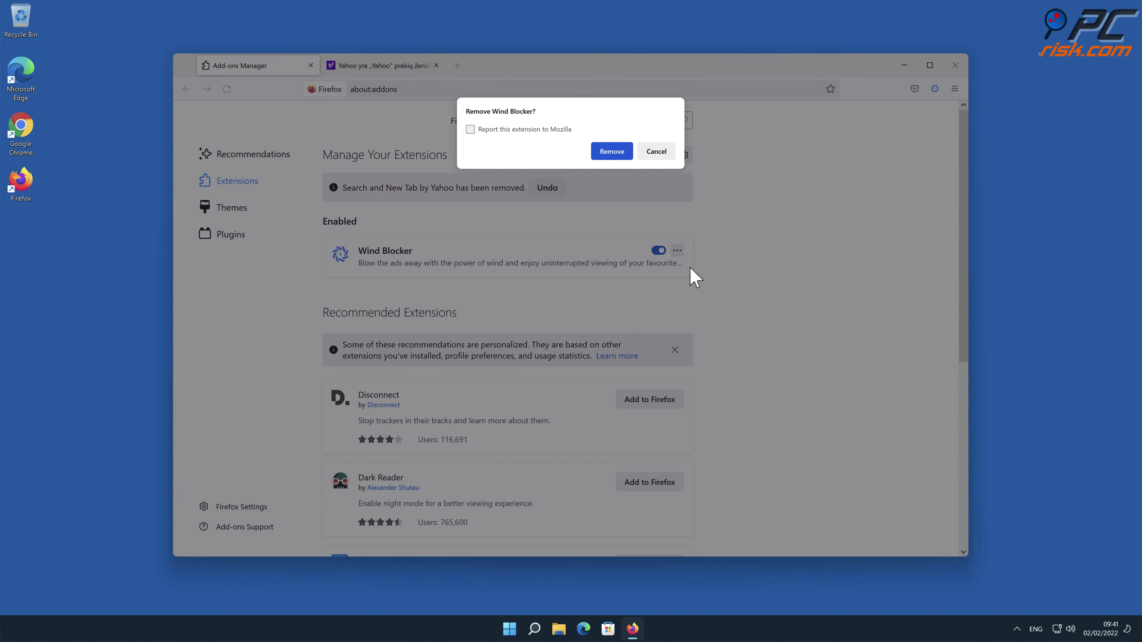
click(620, 153)
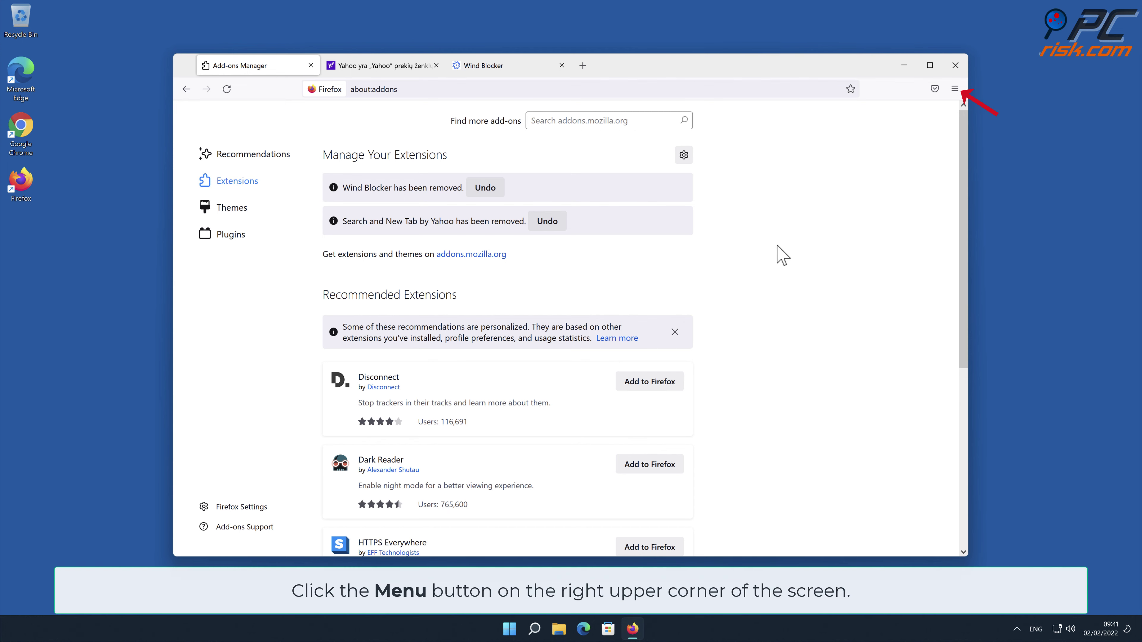
Go to Firefox's Help > More troubleshooting information page and start Refresh Firefox
click(955, 89)
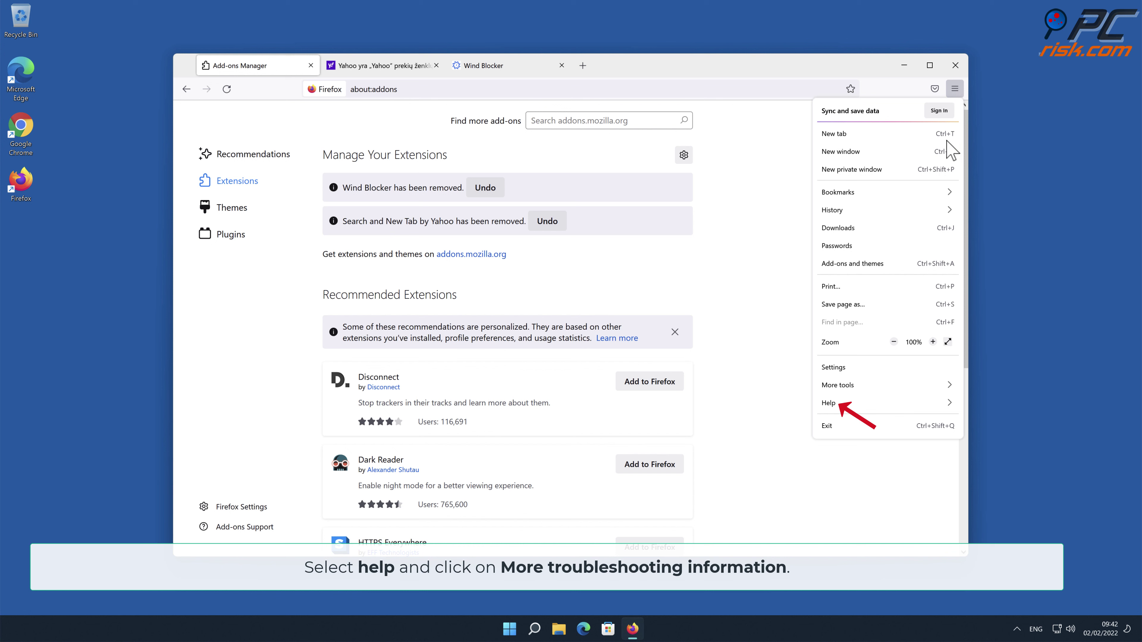
click(915, 402)
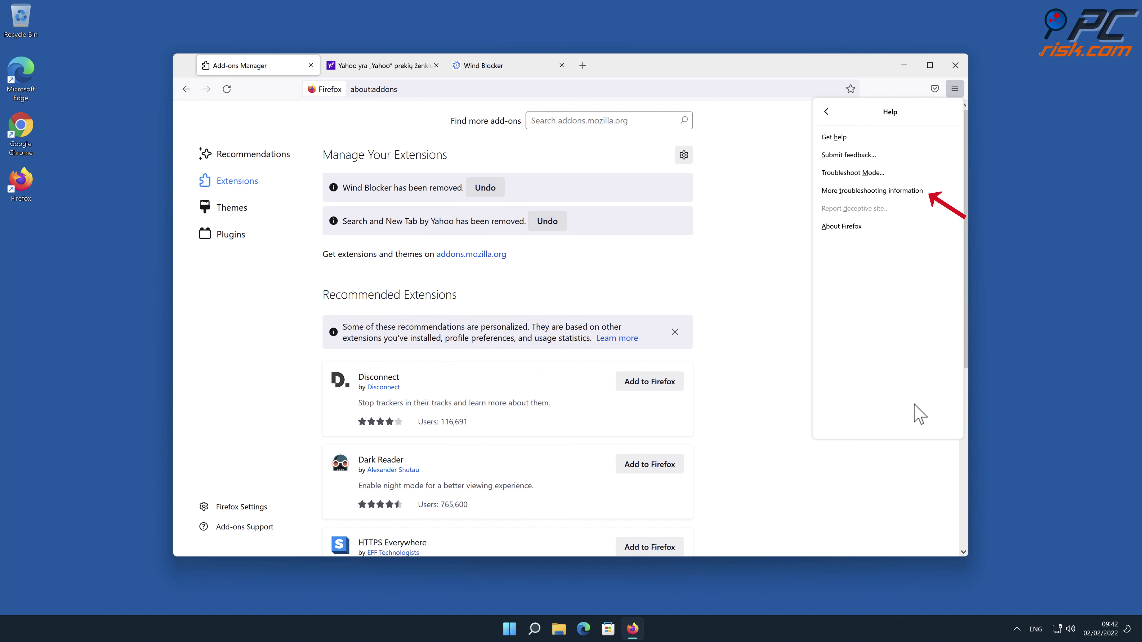
click(875, 193)
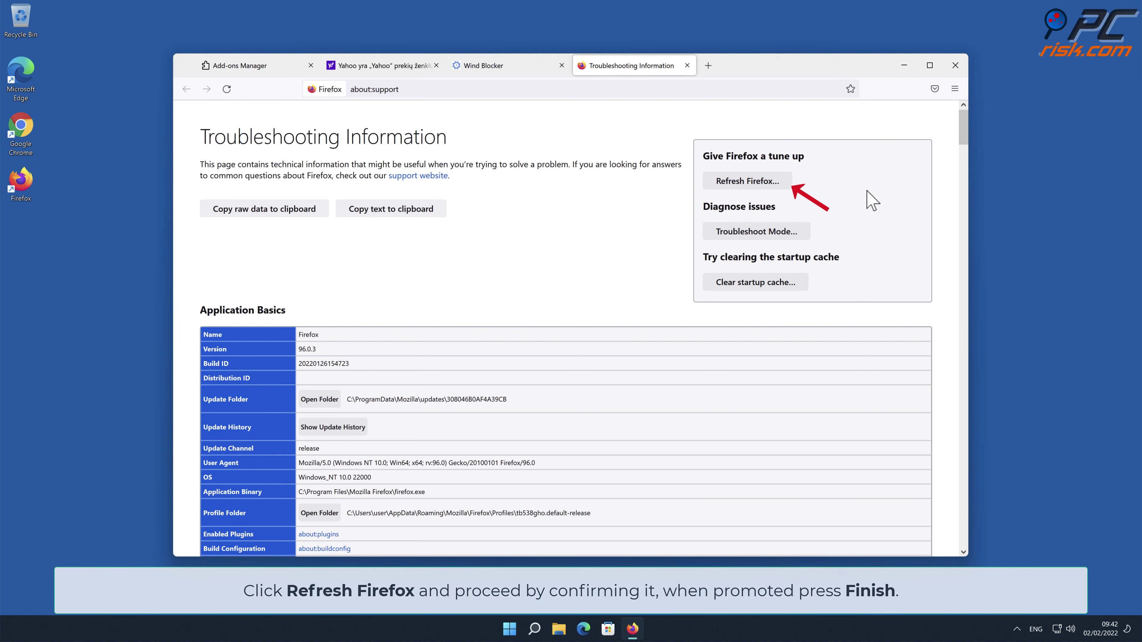
click(782, 185)
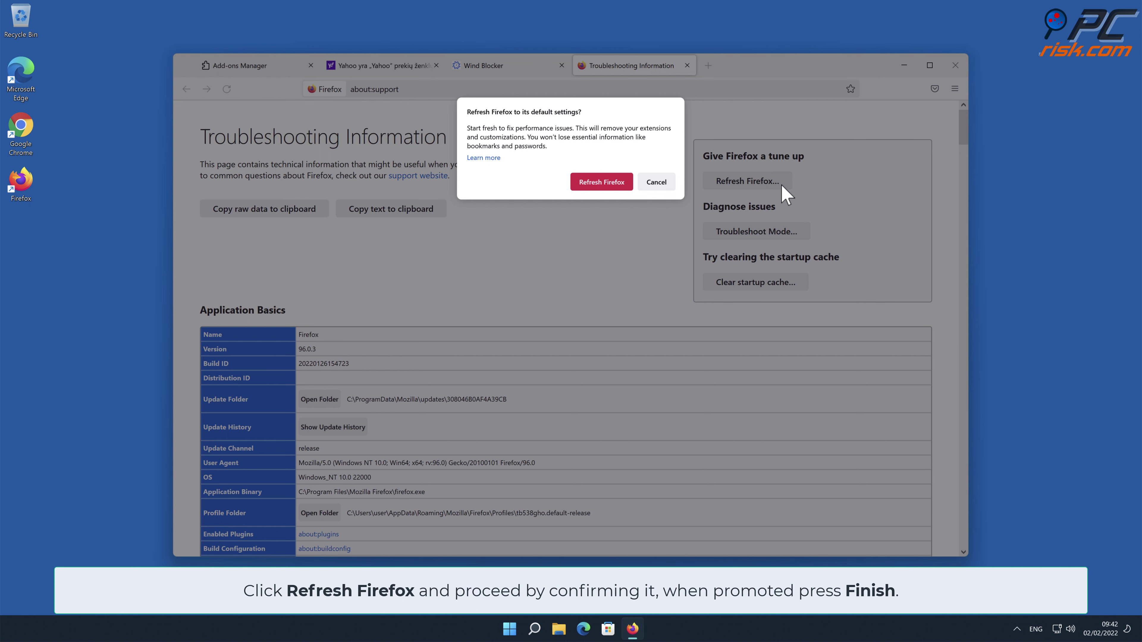